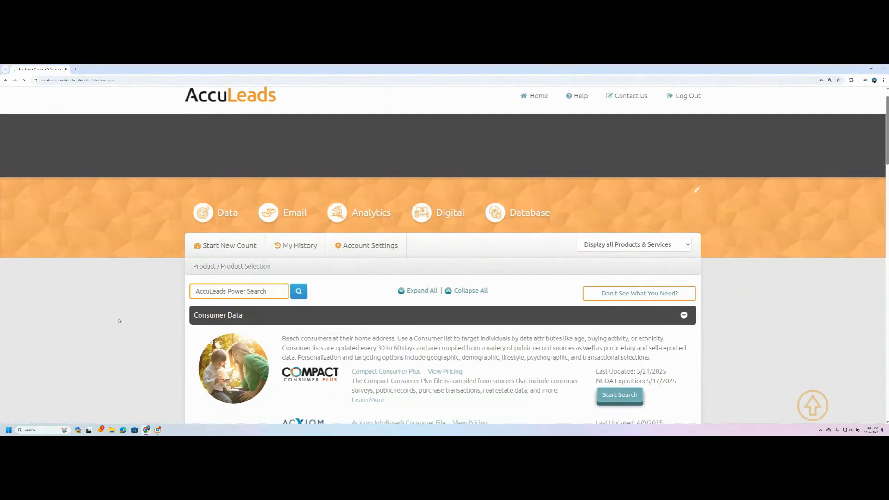
Step: Open the saved count AcculeadAcademy-5 for editing from the count history and go to its order page
{"action": "scroll", "coordinate": [128, 311], "scroll_direction": "down", "scroll_amount": 2}
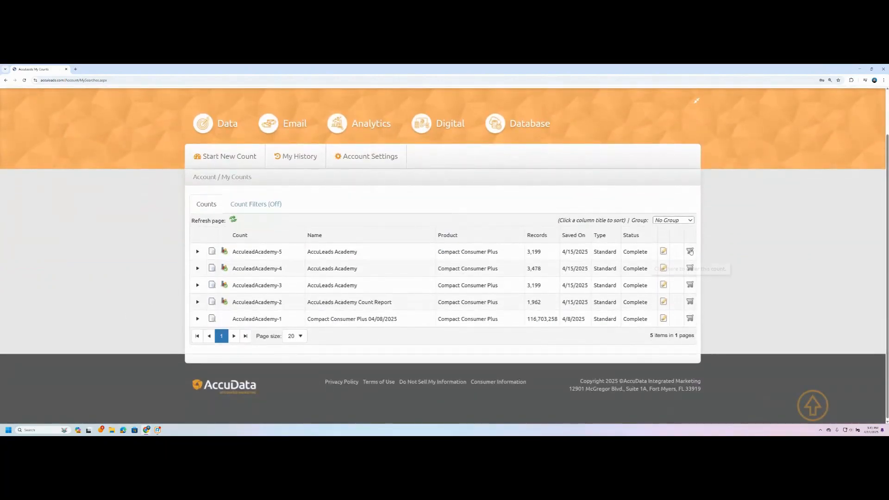
{"action": "left_click", "coordinate": [663, 251]}
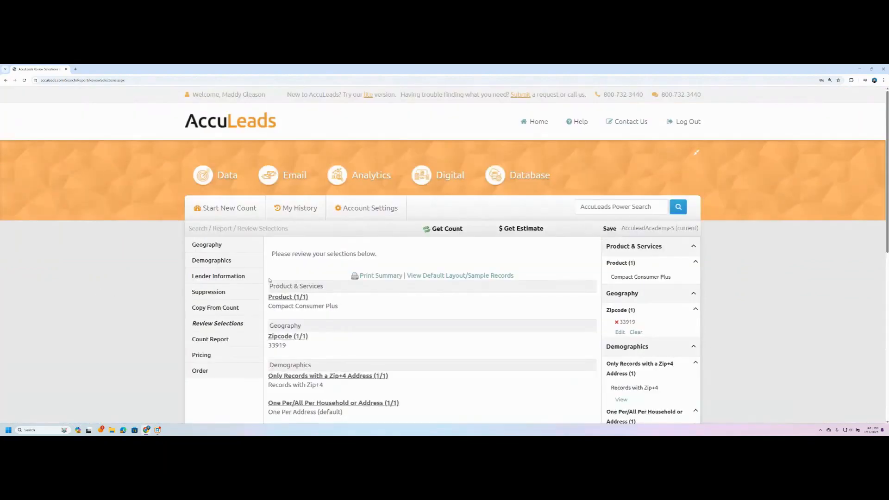
{"action": "scroll", "coordinate": [269, 280], "scroll_direction": "down", "scroll_amount": 3}
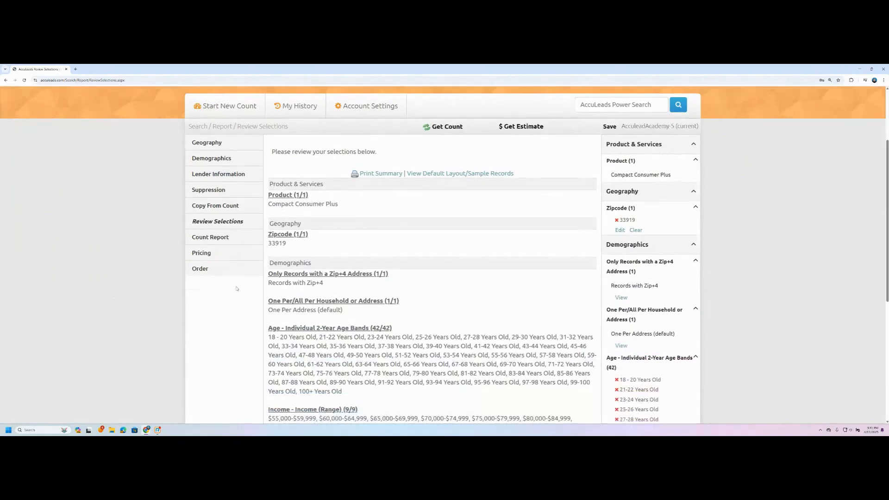
{"action": "left_click", "coordinate": [201, 268]}
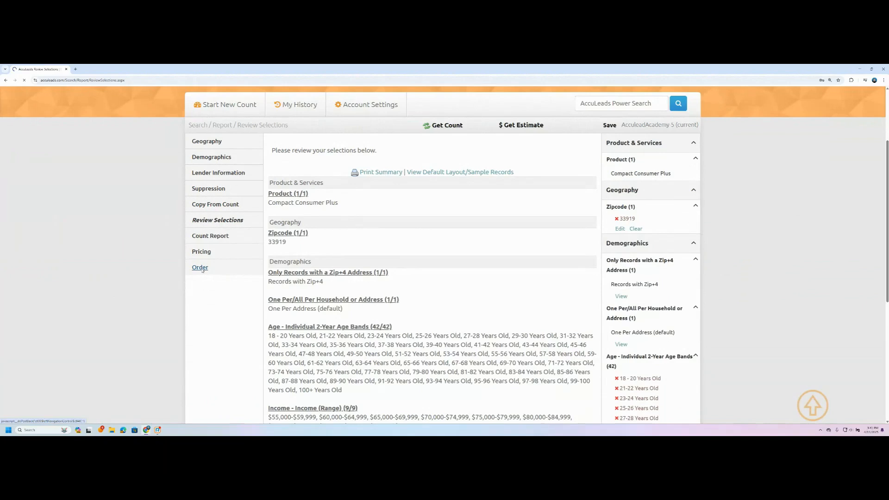
Step: Choose the Stop Count option for the number of records and read its explanation
{"action": "scroll", "coordinate": [288, 289], "scroll_direction": "down", "scroll_amount": 1}
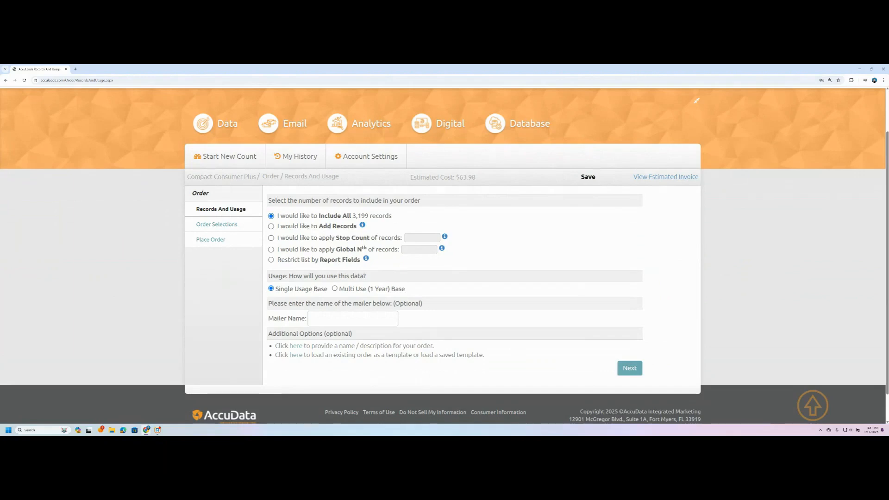
{"action": "left_click", "coordinate": [271, 227]}
{"action": "left_click", "coordinate": [272, 237]}
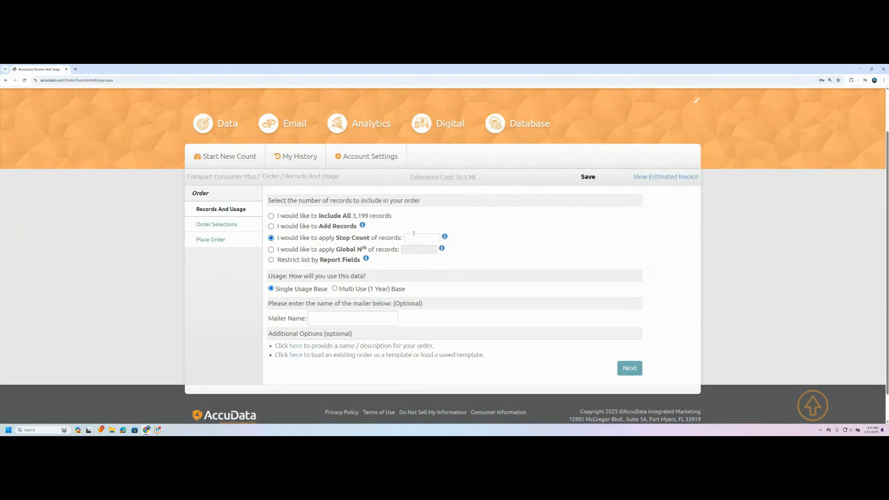
{"action": "left_click", "coordinate": [444, 236]}
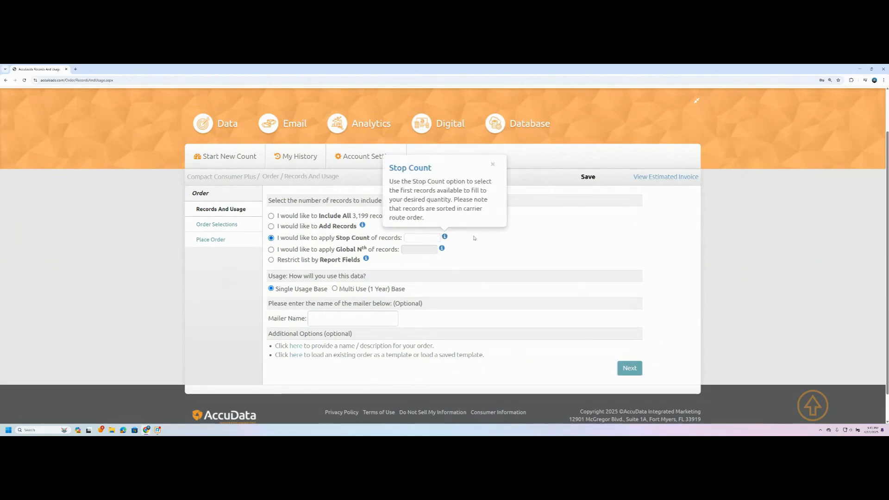
{"action": "left_click", "coordinate": [422, 238]}
{"action": "left_click", "coordinate": [494, 164]}
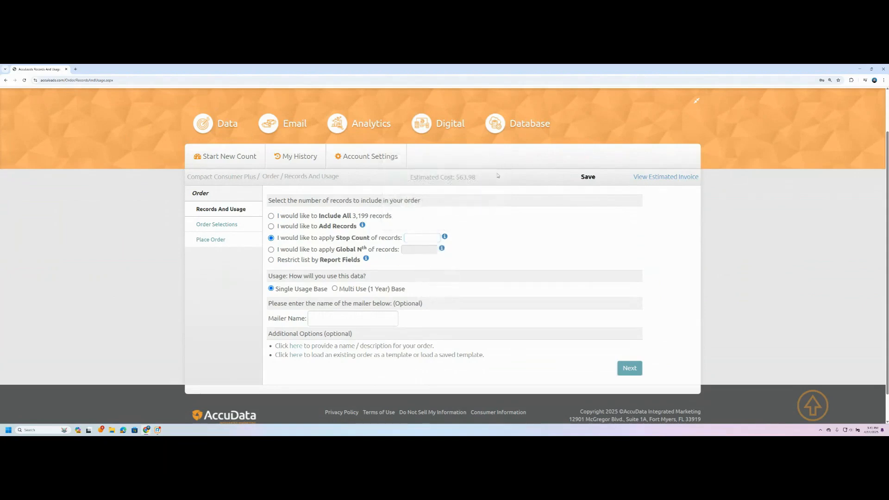
Step: Try a stop count of 10000 records and clear the value again
{"action": "left_click", "coordinate": [419, 237]}
{"action": "left_click", "coordinate": [475, 221]}
{"action": "left_click", "coordinate": [431, 238]}
{"action": "type", "text": "10000"}
{"action": "left_click", "coordinate": [421, 245]}
{"action": "double_click", "coordinate": [425, 237]}
{"action": "key", "text": "BackSpace"}
Step: Choose the Global Nth option for the number of records and read its explanation
{"action": "left_click", "coordinate": [278, 250]}
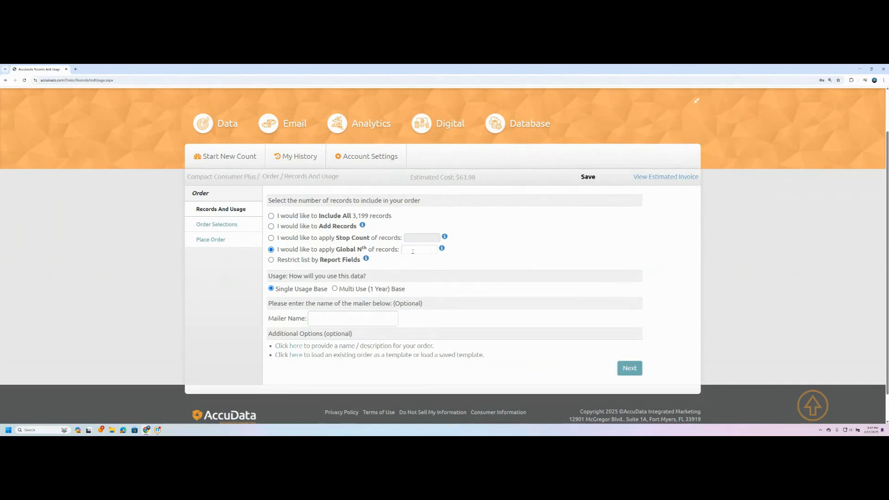
{"action": "left_click", "coordinate": [441, 248]}
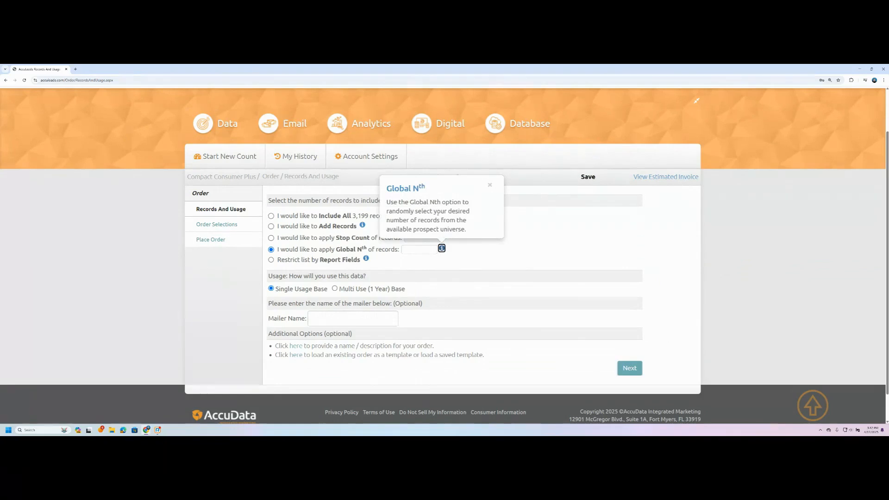
{"action": "left_click", "coordinate": [490, 185]}
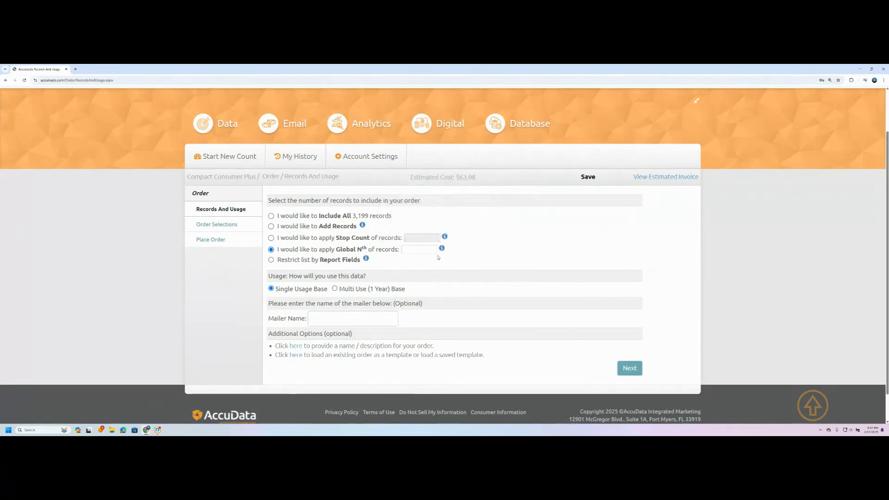
Step: Try a Global Nth quantity of 3000 records and clear the value again
{"action": "left_click", "coordinate": [408, 248]}
{"action": "type", "text": "3000"}
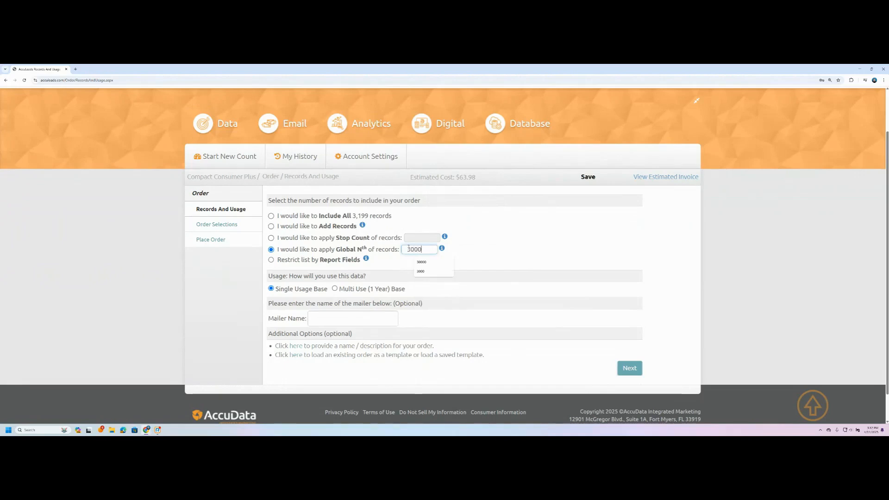
{"action": "left_click", "coordinate": [533, 231]}
{"action": "double_click", "coordinate": [428, 250]}
{"action": "key", "text": "BackSpace"}
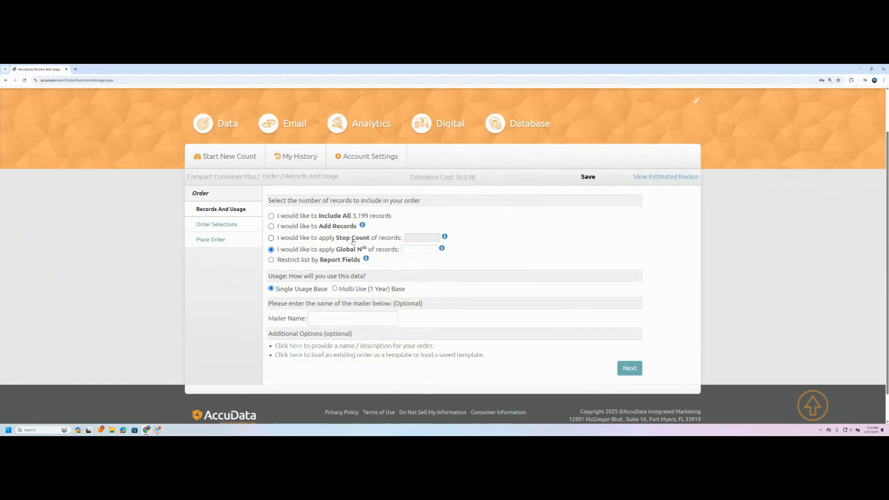
Step: Choose to restrict the list by Report Fields and read the explanation of that option
{"action": "left_click", "coordinate": [270, 260]}
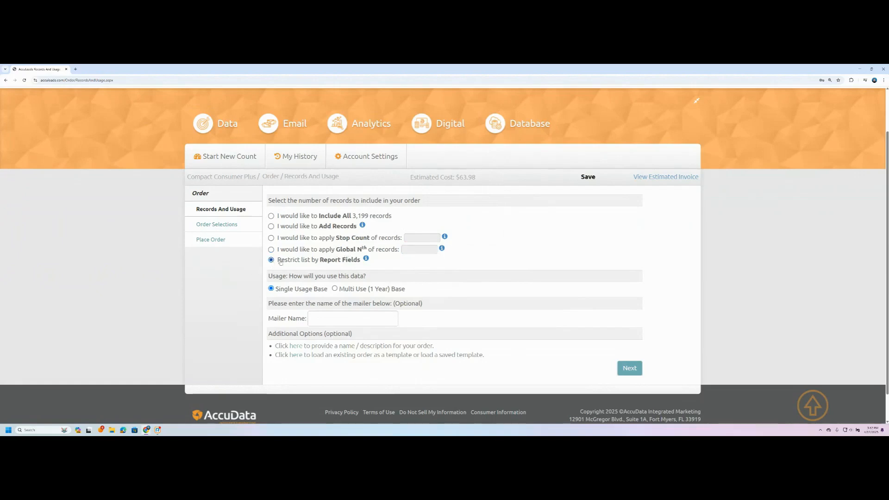
{"action": "left_click", "coordinate": [365, 259]}
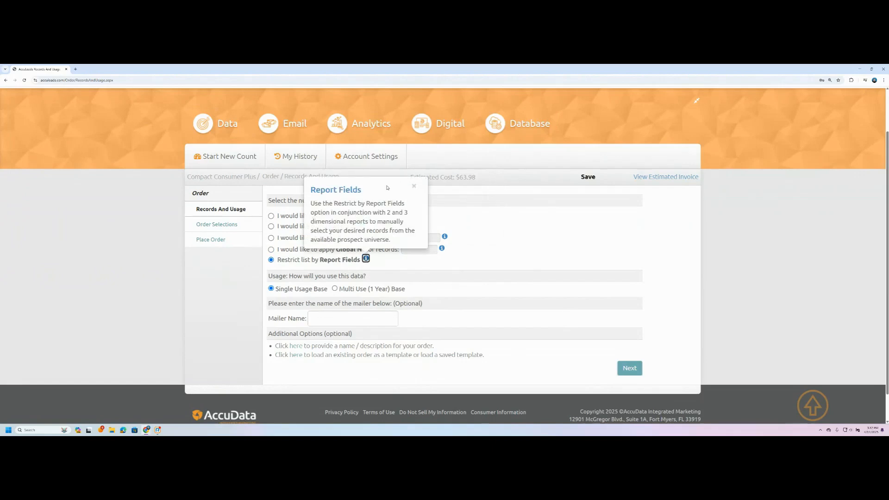
{"action": "left_click", "coordinate": [414, 186]}
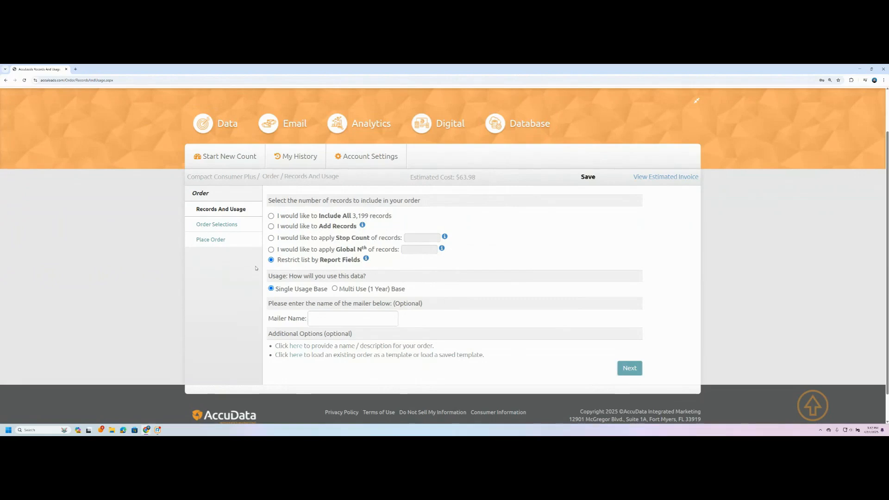
Step: Include all records with Single Usage Base, leave the mailer name blank, and continue to the order selections
{"action": "left_click", "coordinate": [271, 216]}
{"action": "left_click", "coordinate": [334, 288]}
{"action": "left_click", "coordinate": [271, 289]}
{"action": "left_click", "coordinate": [324, 319]}
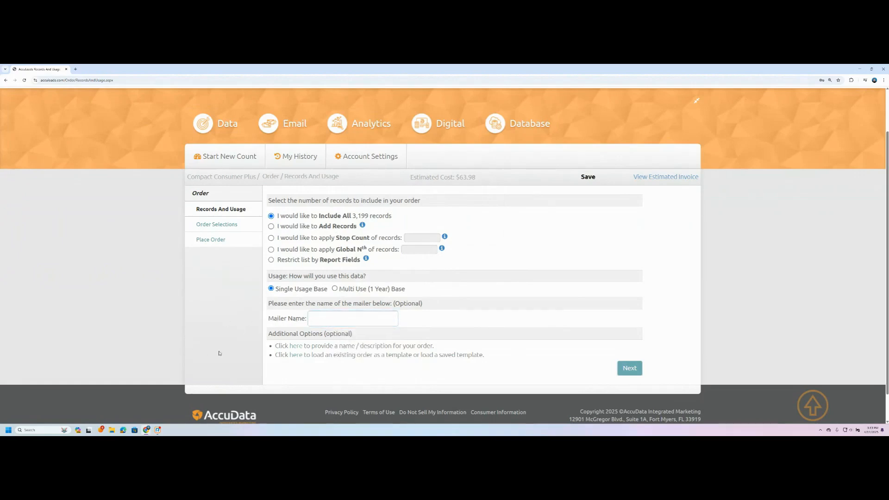
{"action": "left_click", "coordinate": [630, 371]}
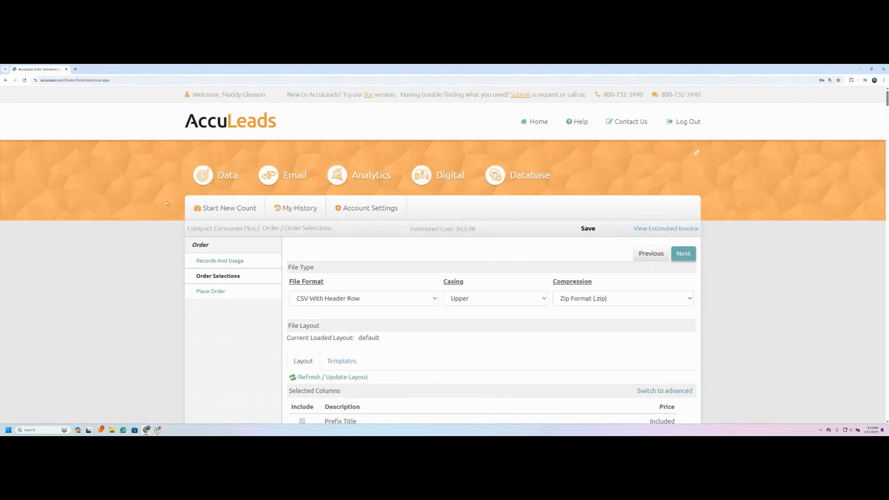
Step: Set the order's file format to CSV With Header Row
{"action": "scroll", "coordinate": [167, 203], "scroll_direction": "down", "scroll_amount": 1}
{"action": "left_click", "coordinate": [364, 247]}
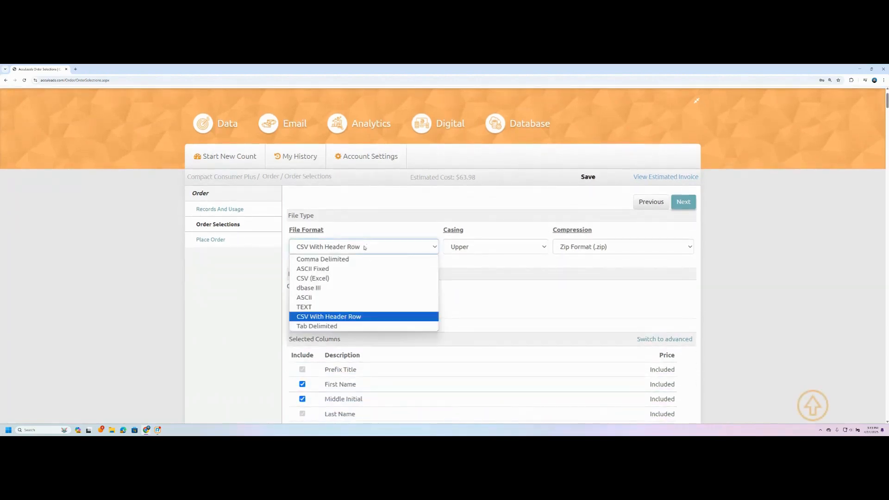
{"action": "left_click", "coordinate": [327, 316]}
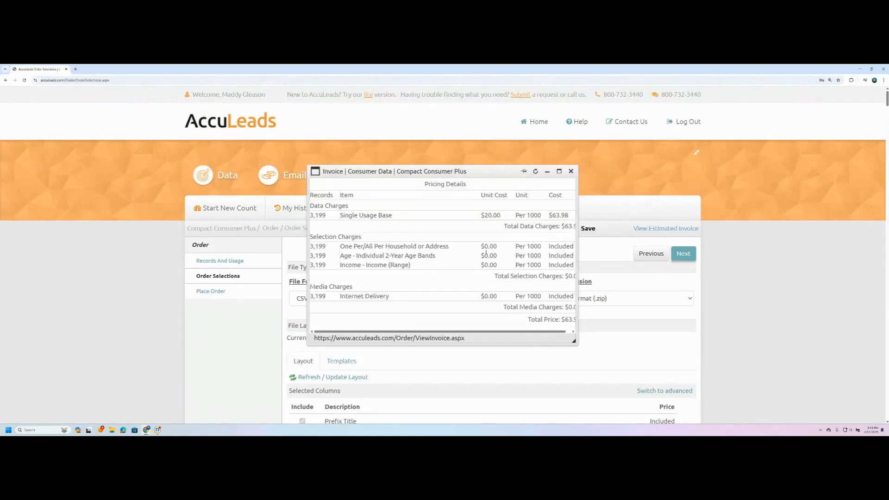
Step: Review the pricing details in the estimated invoice and close it
{"action": "scroll", "coordinate": [485, 245], "scroll_direction": "down", "scroll_amount": 2}
{"action": "scroll", "coordinate": [486, 254], "scroll_direction": "down", "scroll_amount": 1}
{"action": "scroll", "coordinate": [438, 228], "scroll_direction": "up", "scroll_amount": 2}
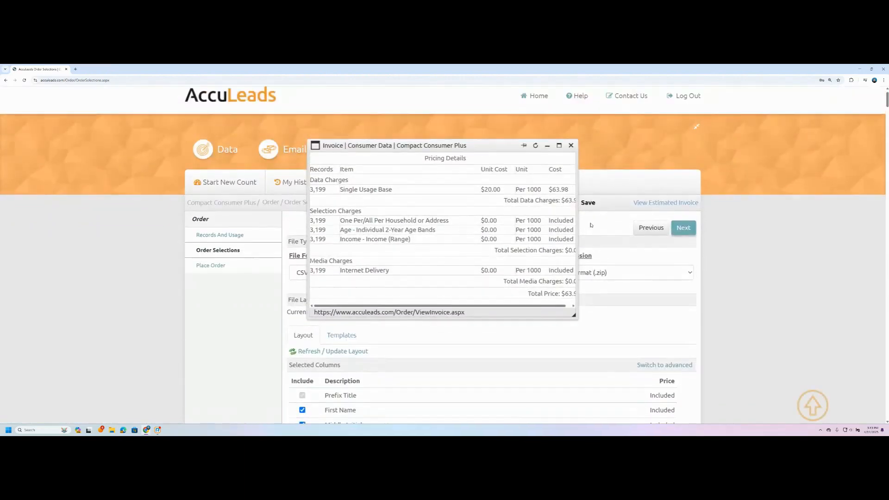
{"action": "mouse_move", "coordinate": [437, 305]}
{"action": "left_mouse_down"}
{"action": "mouse_move", "coordinate": [447, 305]}
{"action": "mouse_move", "coordinate": [434, 306]}
{"action": "left_mouse_up"}
{"action": "left_click", "coordinate": [570, 146]}
Step: Set the file's casing to Upper and its compression to Zip Format (.zip)
{"action": "scroll", "coordinate": [555, 315], "scroll_direction": "down", "scroll_amount": 1}
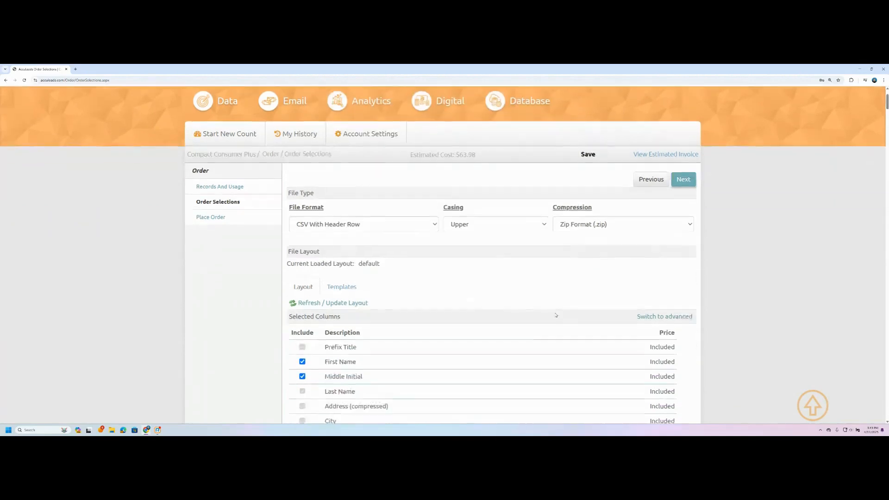
{"action": "left_click", "coordinate": [474, 226]}
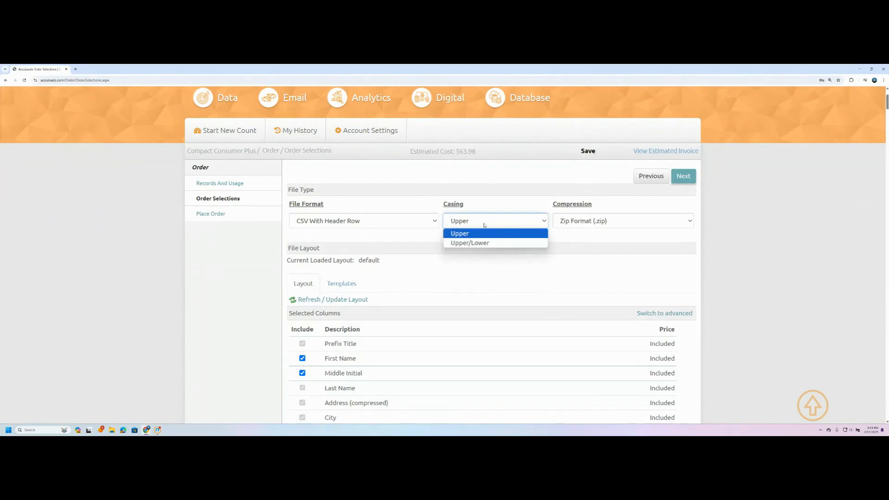
{"action": "left_click", "coordinate": [481, 233]}
{"action": "left_click", "coordinate": [593, 221]}
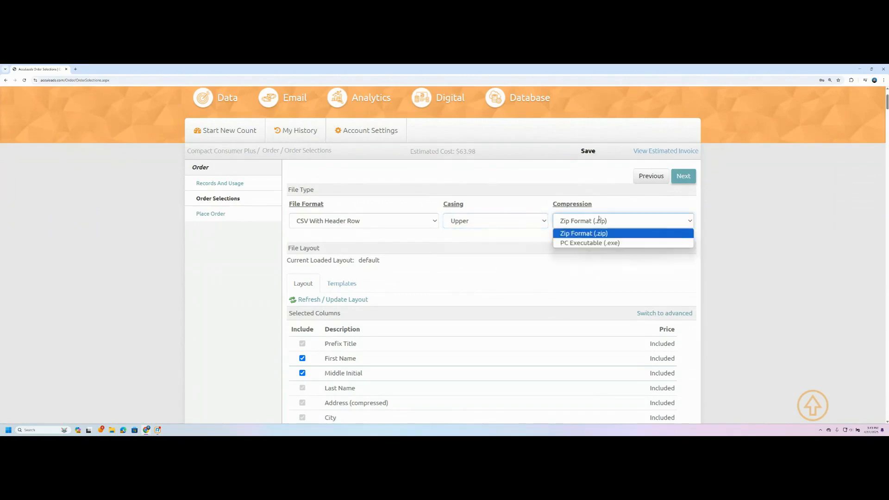
{"action": "left_click", "coordinate": [576, 236]}
Step: Try excluding the Age - Individual 2-Year Age Bands and Income (Range) columns from the file layout, and include both again
{"action": "scroll", "coordinate": [220, 266], "scroll_direction": "down", "scroll_amount": 4}
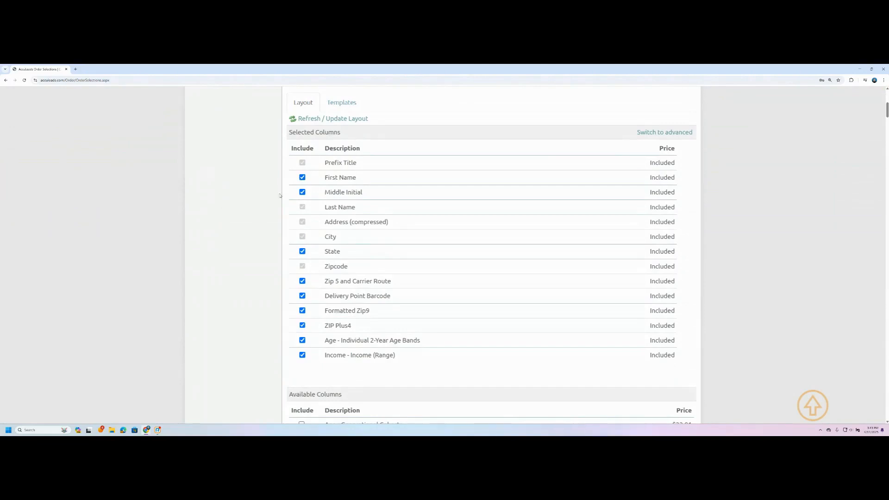
{"action": "scroll", "coordinate": [268, 234], "scroll_direction": "up", "scroll_amount": 1}
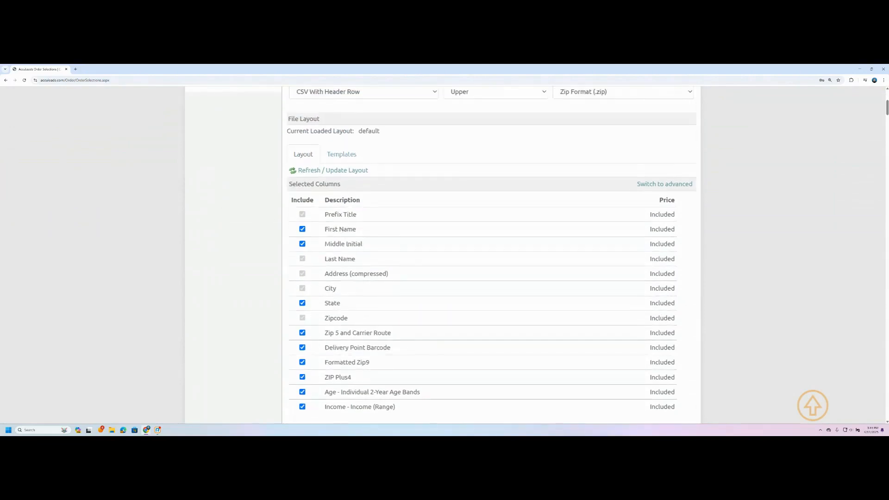
{"action": "scroll", "coordinate": [333, 245], "scroll_direction": "down", "scroll_amount": 1}
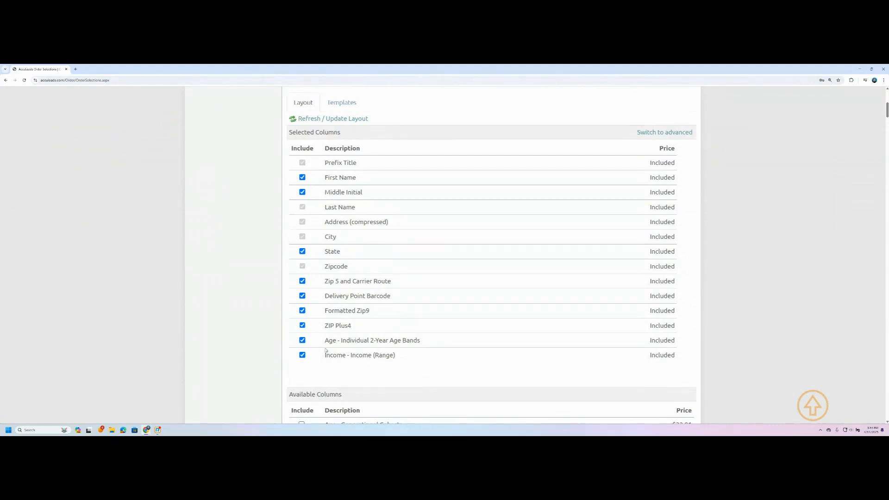
{"action": "left_click", "coordinate": [302, 340]}
{"action": "left_click", "coordinate": [302, 355]}
{"action": "left_click", "coordinate": [303, 341]}
{"action": "left_click", "coordinate": [303, 355]}
Step: Find the Net Worth column among the available columns by searching for "net worth", and try including it before deselecting it
{"action": "scroll", "coordinate": [269, 328], "scroll_direction": "down", "scroll_amount": 2}
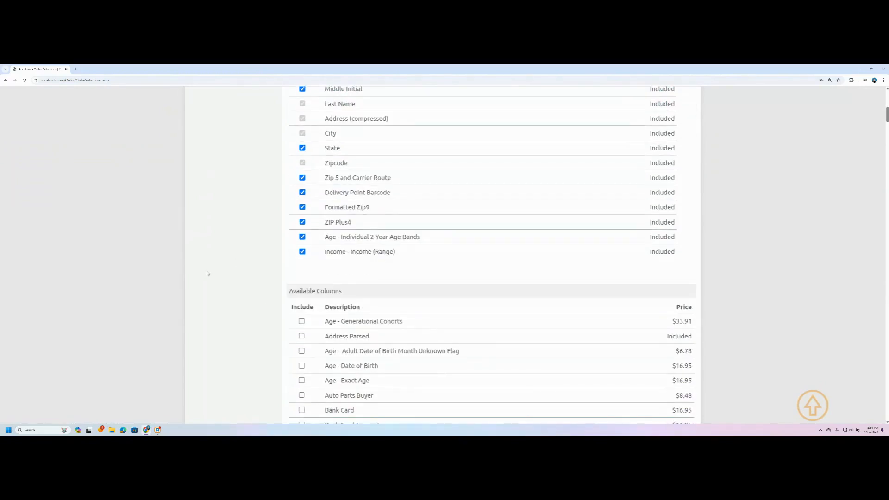
{"action": "scroll", "coordinate": [204, 274], "scroll_direction": "up", "scroll_amount": 3}
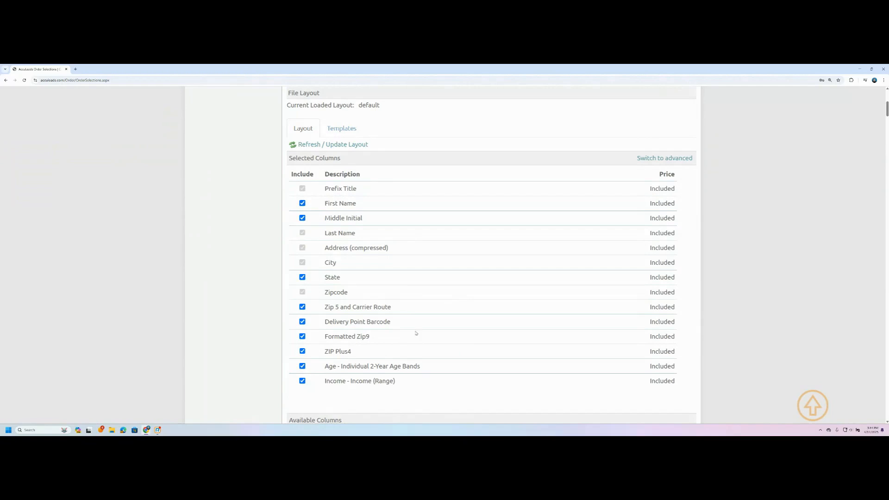
{"action": "scroll", "coordinate": [207, 215], "scroll_direction": "down", "scroll_amount": 5}
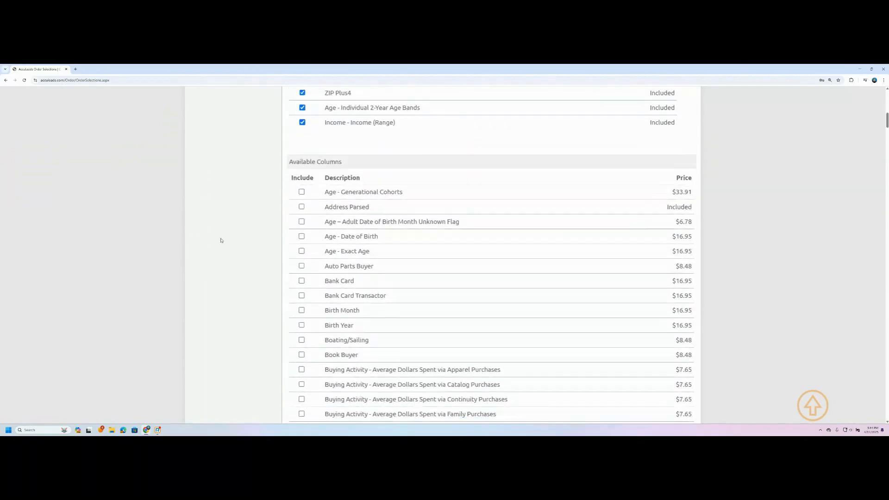
{"action": "scroll", "coordinate": [299, 252], "scroll_direction": "down", "scroll_amount": 10}
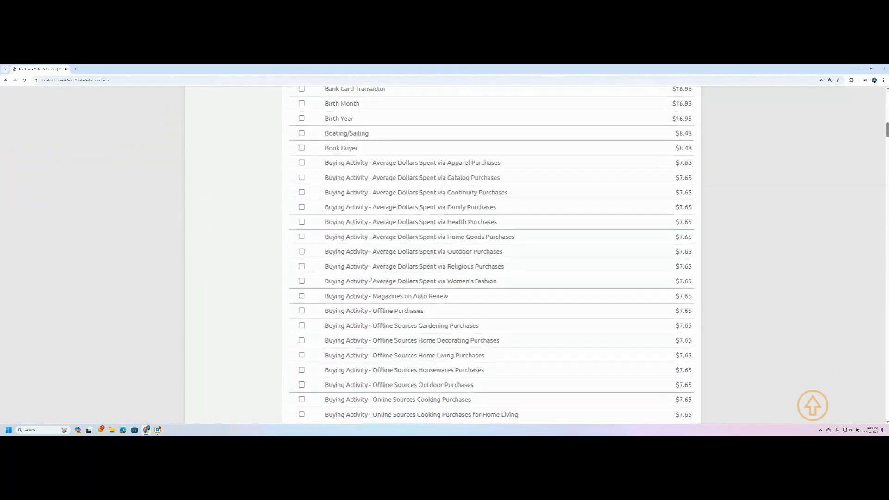
{"action": "scroll", "coordinate": [310, 323], "scroll_direction": "down", "scroll_amount": 10}
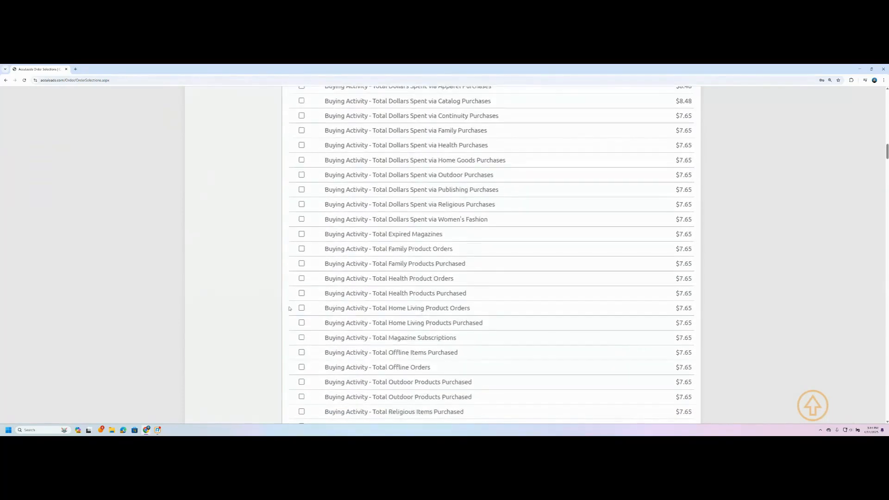
{"action": "scroll", "coordinate": [246, 278], "scroll_direction": "down", "scroll_amount": 1}
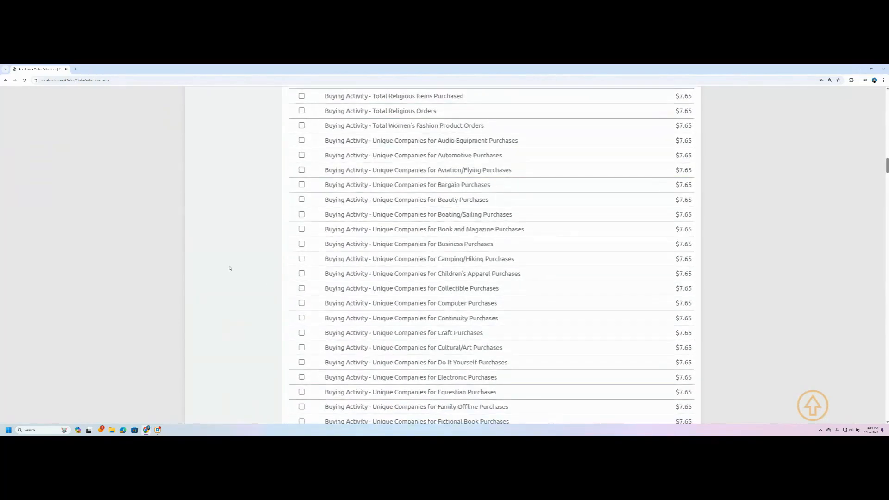
{"action": "type", "text": "net worth"}
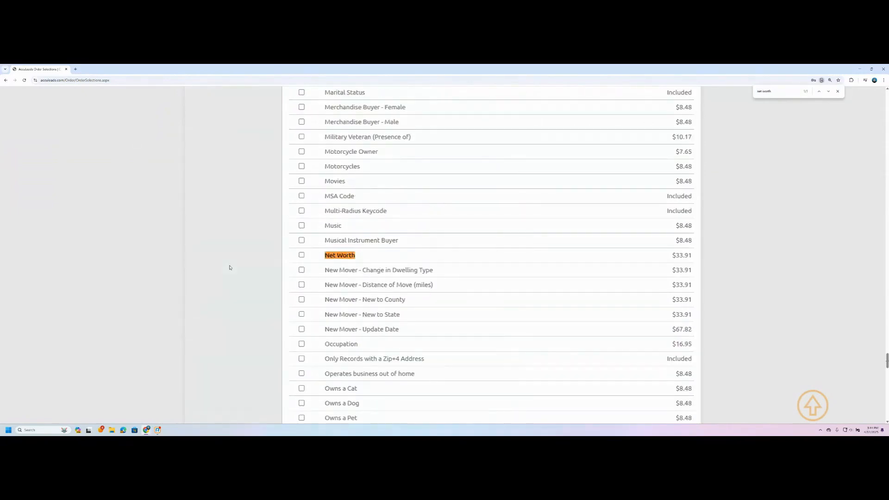
{"action": "left_click", "coordinate": [302, 255]}
{"action": "left_click", "coordinate": [302, 256]}
{"action": "left_click", "coordinate": [837, 92]}
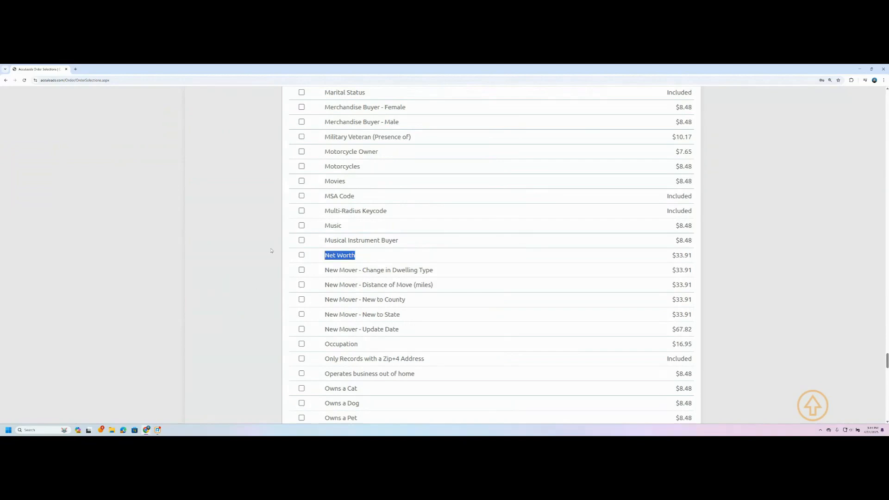
Step: Try including the Net Worth column in the file layout again and clear its selection
{"action": "left_click", "coordinate": [270, 251]}
{"action": "left_click_drag", "start_coordinate": [359, 258], "coordinate": [291, 260]}
{"action": "left_click", "coordinate": [260, 262]}
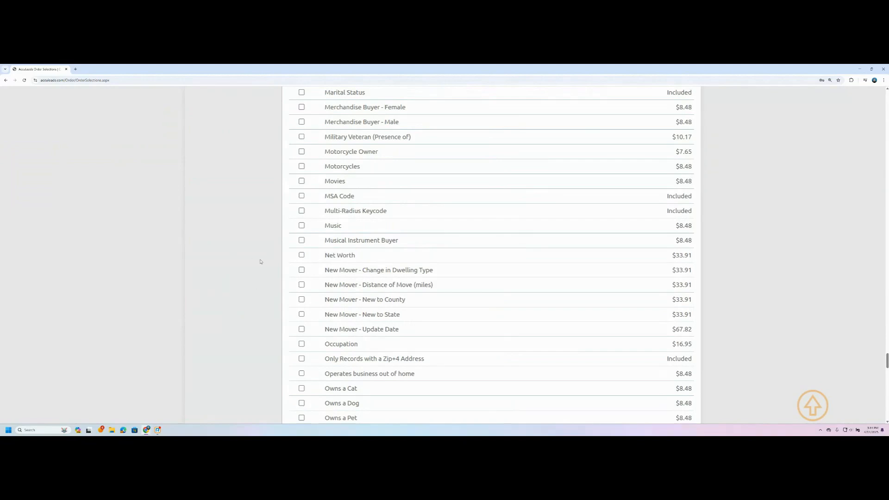
{"action": "left_click", "coordinate": [302, 258]}
{"action": "left_click", "coordinate": [301, 256]}
Step: Keep the remaining layout columns as they are and continue from the order selections to placing the order
{"action": "scroll", "coordinate": [617, 400], "scroll_direction": "up", "scroll_amount": 3}
{"action": "scroll", "coordinate": [555, 393], "scroll_direction": "down", "scroll_amount": 5}
{"action": "scroll", "coordinate": [677, 411], "scroll_direction": "down", "scroll_amount": 6}
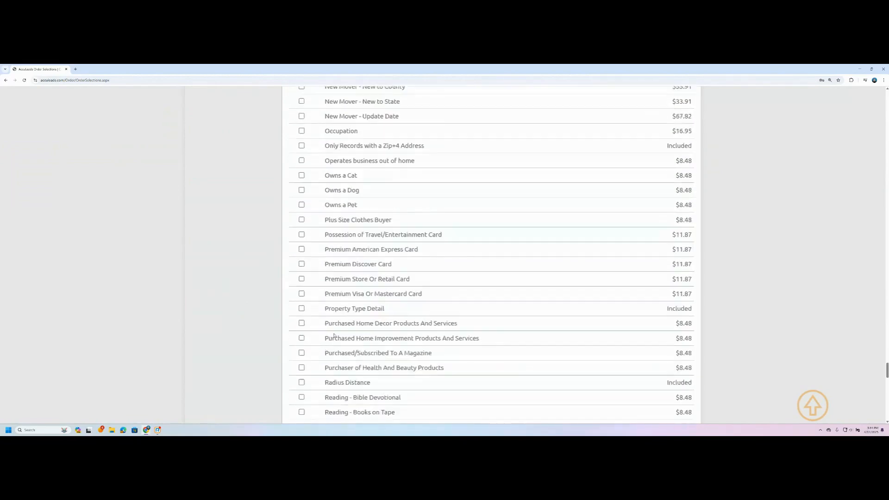
{"action": "left_click", "coordinate": [813, 406]}
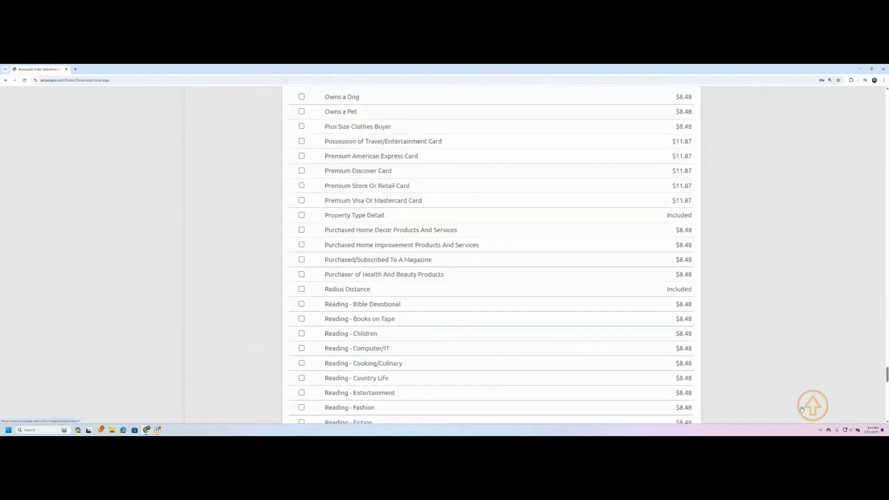
{"action": "scroll", "coordinate": [204, 291], "scroll_direction": "down", "scroll_amount": 3}
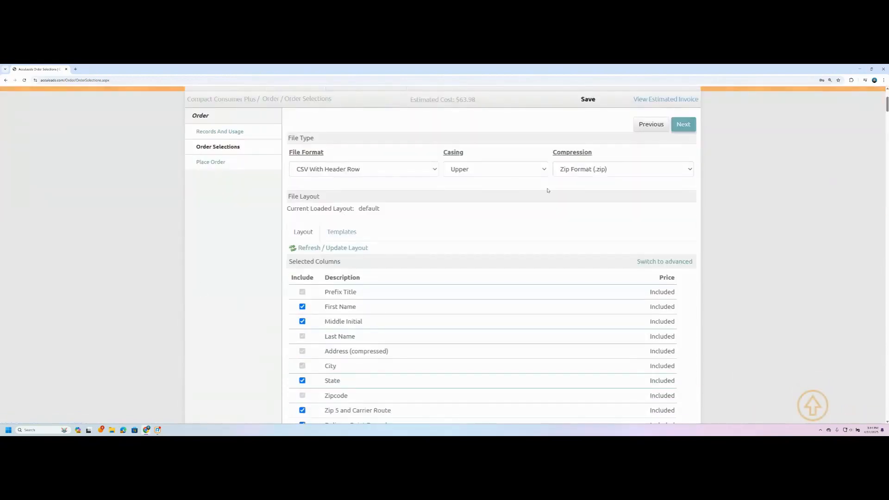
{"action": "scroll", "coordinate": [420, 301], "scroll_direction": "down", "scroll_amount": 2}
{"action": "scroll", "coordinate": [420, 302], "scroll_direction": "up", "scroll_amount": 3}
{"action": "left_click", "coordinate": [688, 150]}
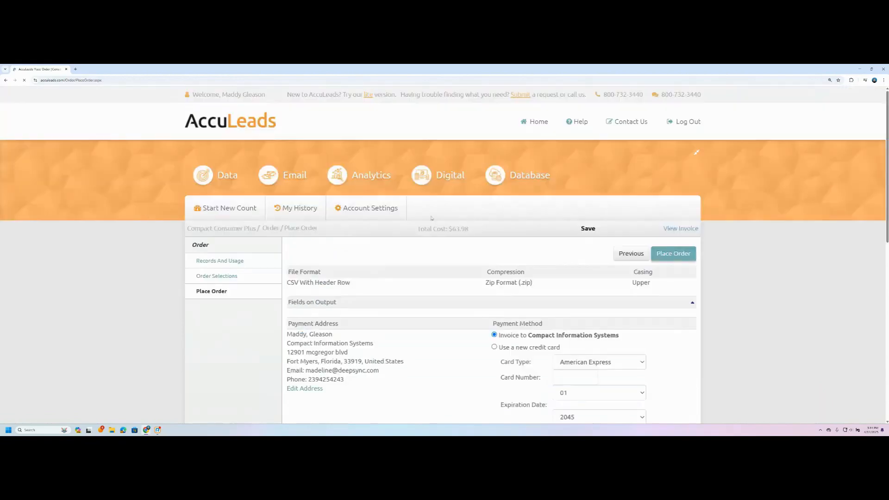
Step: Review the output format, payment address, payment method, and the e-mail receipt's address and subject
{"action": "scroll", "coordinate": [421, 313], "scroll_direction": "down", "scroll_amount": 3}
{"action": "scroll", "coordinate": [448, 278], "scroll_direction": "down", "scroll_amount": 2}
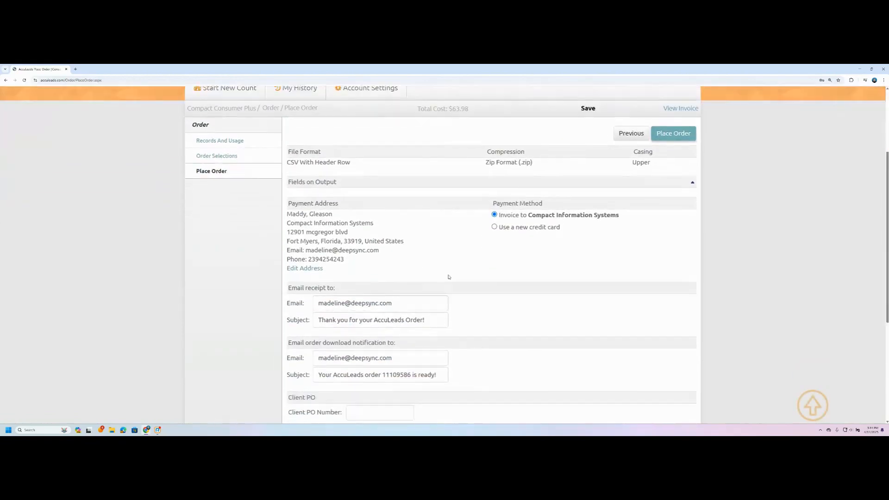
{"action": "scroll", "coordinate": [434, 235], "scroll_direction": "down", "scroll_amount": 2}
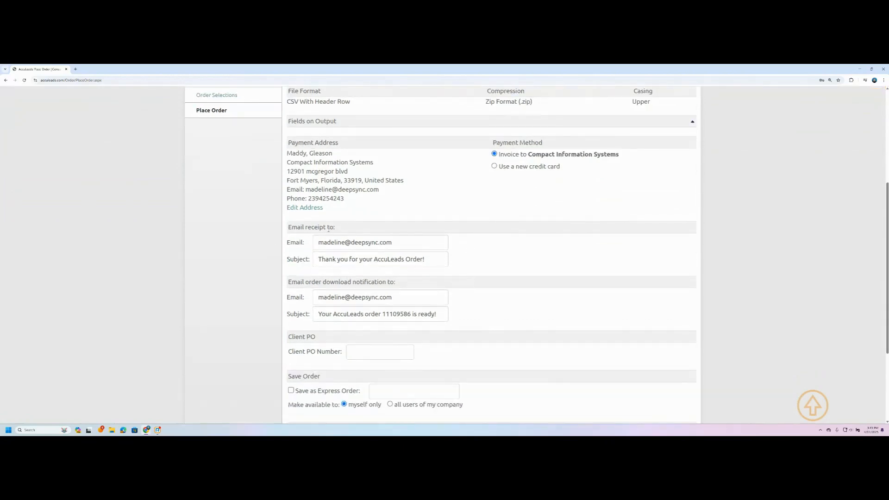
{"action": "left_click_drag", "start_coordinate": [319, 242], "coordinate": [424, 241]}
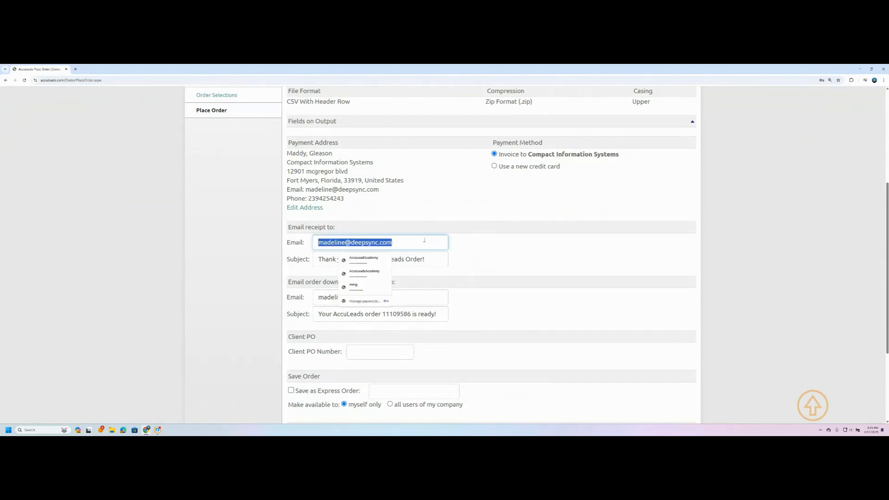
{"action": "left_click", "coordinate": [451, 245]}
{"action": "scroll", "coordinate": [333, 241], "scroll_direction": "down", "scroll_amount": 1}
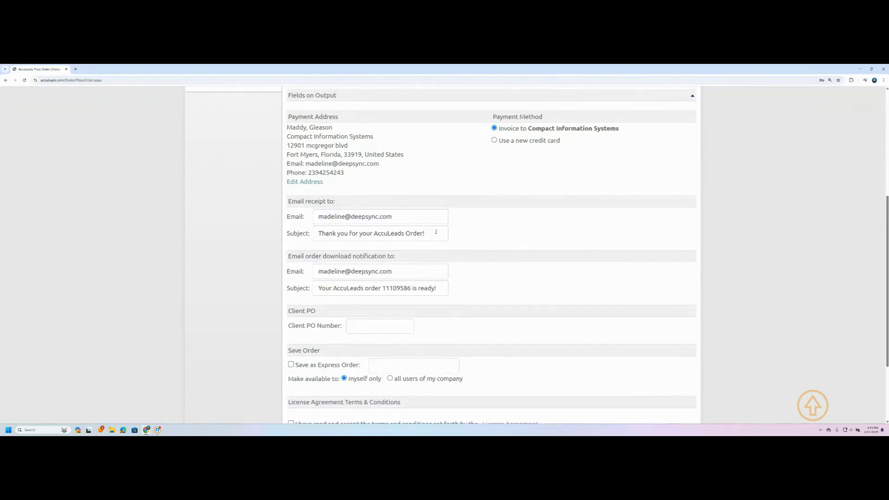
{"action": "left_click_drag", "start_coordinate": [432, 234], "coordinate": [318, 234]}
{"action": "left_click", "coordinate": [269, 248]}
Step: Enter AccuLeadsAcademy as the client PO number for the order
{"action": "scroll", "coordinate": [201, 281], "scroll_direction": "down", "scroll_amount": 2}
{"action": "left_click", "coordinate": [363, 273]}
{"action": "left_click", "coordinate": [348, 277]}
{"action": "left_click", "coordinate": [357, 274]}
{"action": "type", "text": "AccuLeadsAcademy"}
{"action": "left_click", "coordinate": [241, 332]}
Step: Accept the license agreement terms and conditions and place the order
{"action": "left_click", "coordinate": [291, 372]}
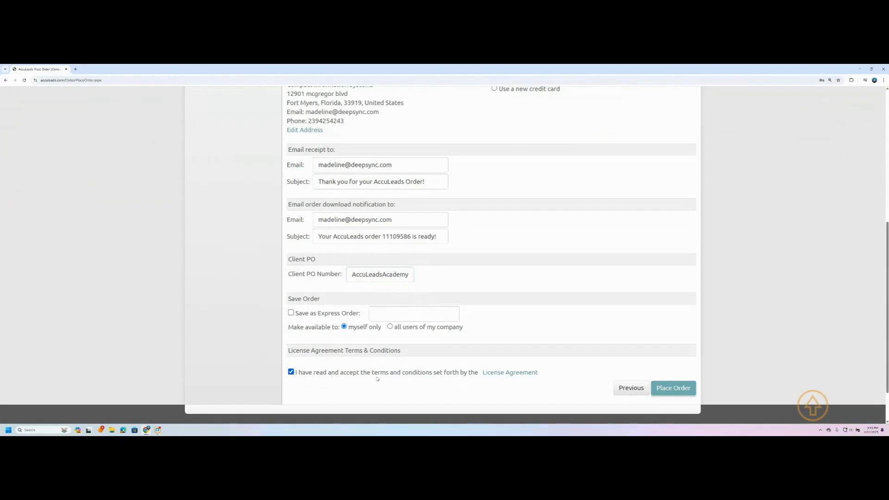
{"action": "scroll", "coordinate": [240, 330], "scroll_direction": "up", "scroll_amount": 1}
{"action": "scroll", "coordinate": [555, 338], "scroll_direction": "down", "scroll_amount": 2}
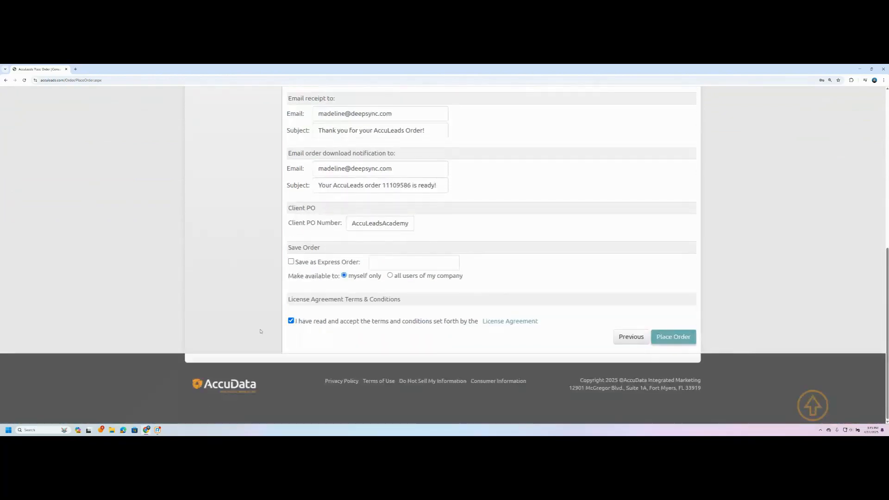
{"action": "left_click", "coordinate": [667, 339]}
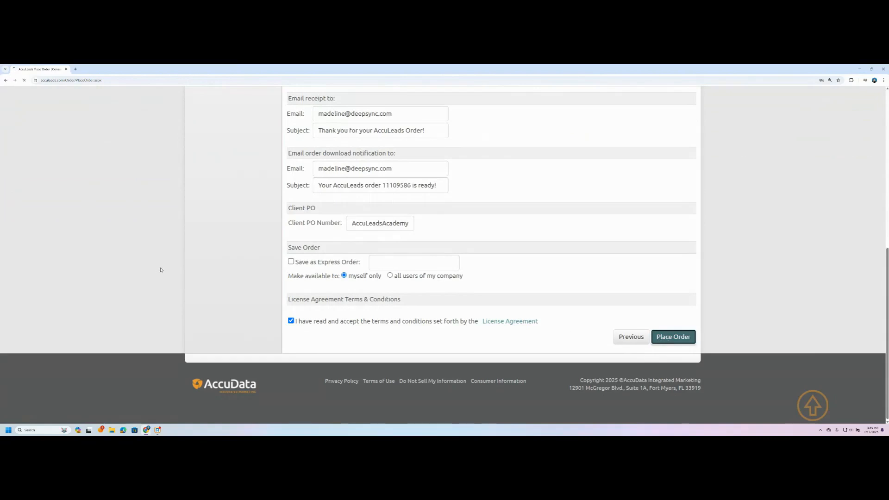
Step: Examine the order confirmation's receipt, including its data, selection and media charges
{"action": "scroll", "coordinate": [164, 271], "scroll_direction": "down", "scroll_amount": 2}
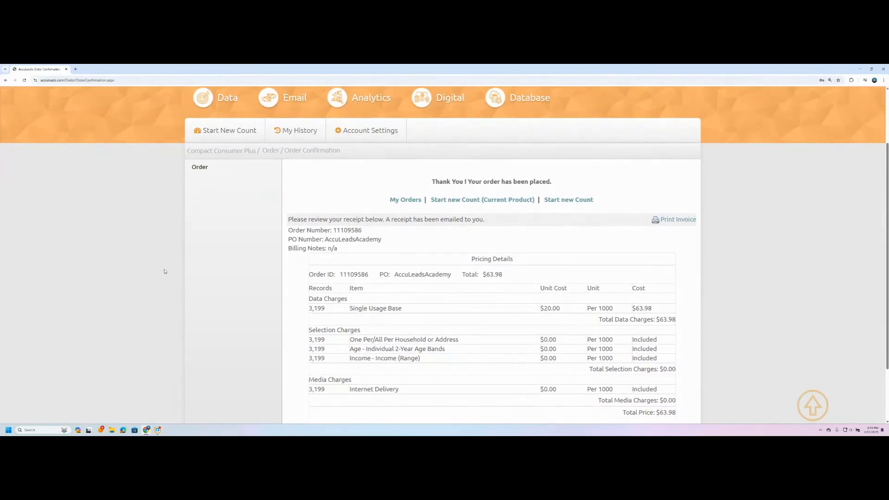
{"action": "scroll", "coordinate": [165, 272], "scroll_direction": "up", "scroll_amount": 2}
{"action": "scroll", "coordinate": [166, 271], "scroll_direction": "down", "scroll_amount": 1}
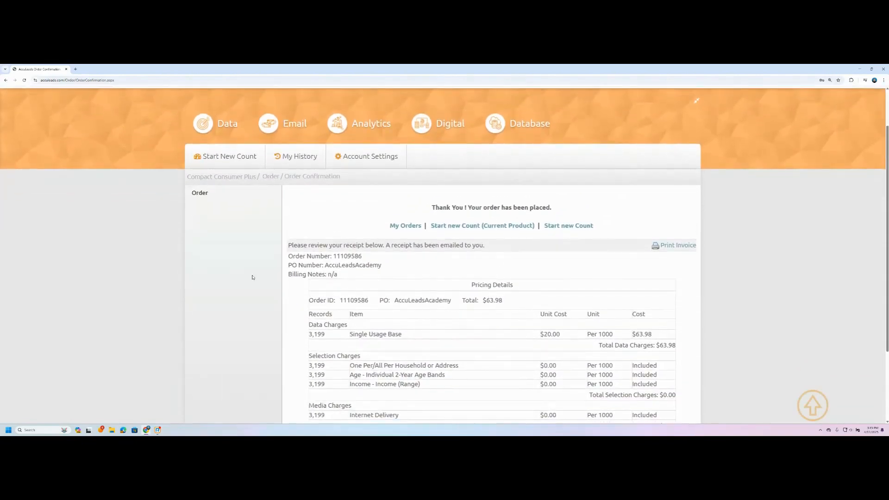
{"action": "scroll", "coordinate": [253, 277], "scroll_direction": "down", "scroll_amount": 2}
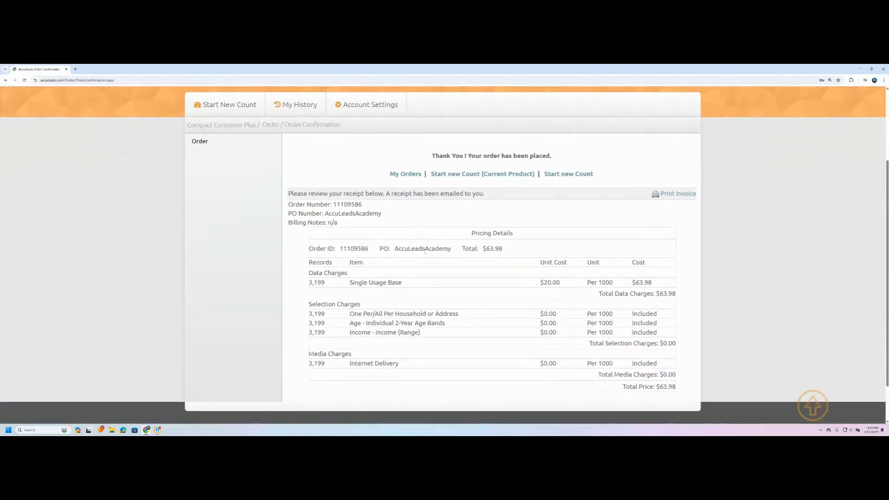
{"action": "scroll", "coordinate": [485, 320], "scroll_direction": "up", "scroll_amount": 3}
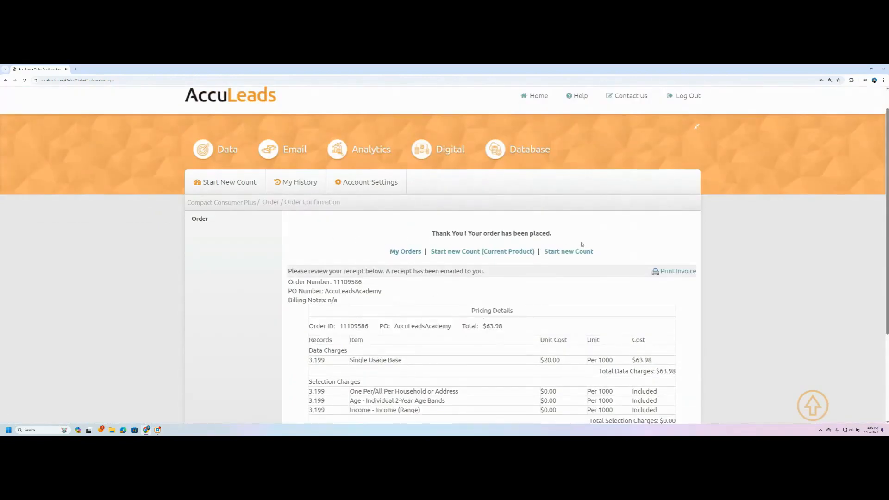
{"action": "scroll", "coordinate": [362, 237], "scroll_direction": "down", "scroll_amount": 6}
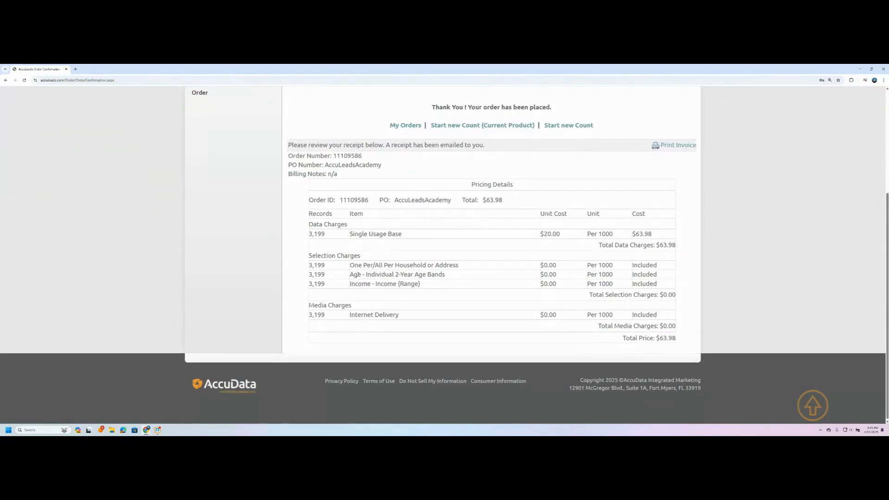
{"action": "scroll", "coordinate": [425, 277], "scroll_direction": "up", "scroll_amount": 7}
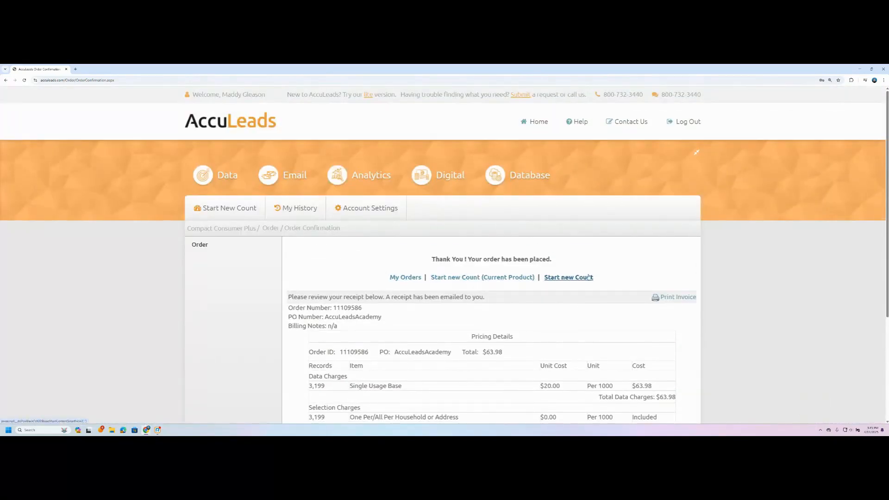
Step: Open the list of placed orders, review the details of the AcculeadAcademy-5 order, and close them
{"action": "mouse_move", "coordinate": [285, 204]}
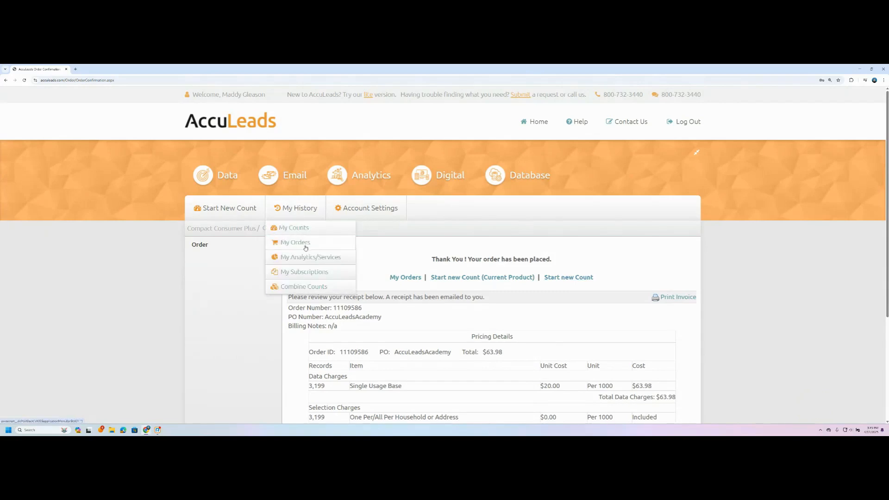
{"action": "left_click", "coordinate": [408, 280]}
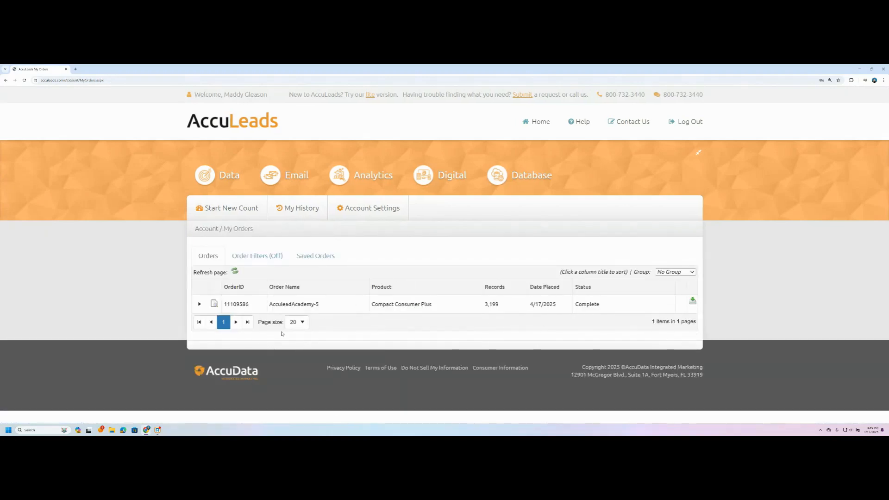
{"action": "left_click", "coordinate": [214, 304]}
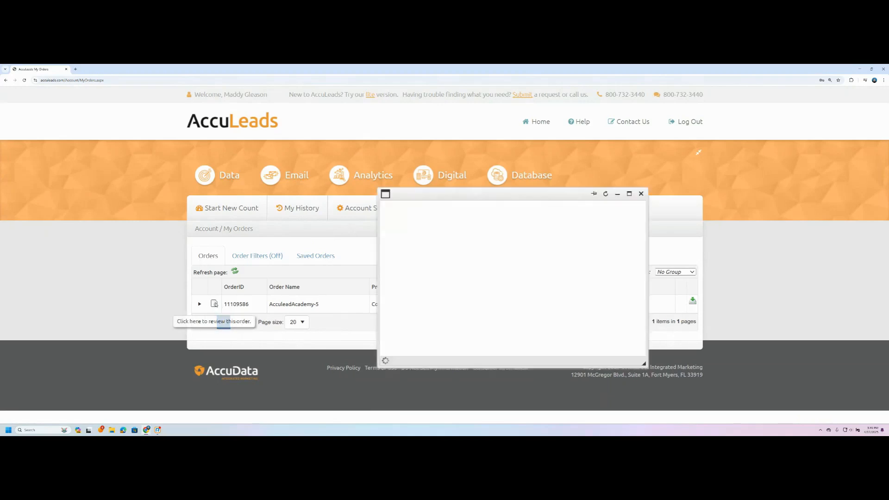
{"action": "scroll", "coordinate": [513, 283], "scroll_direction": "down", "scroll_amount": 10}
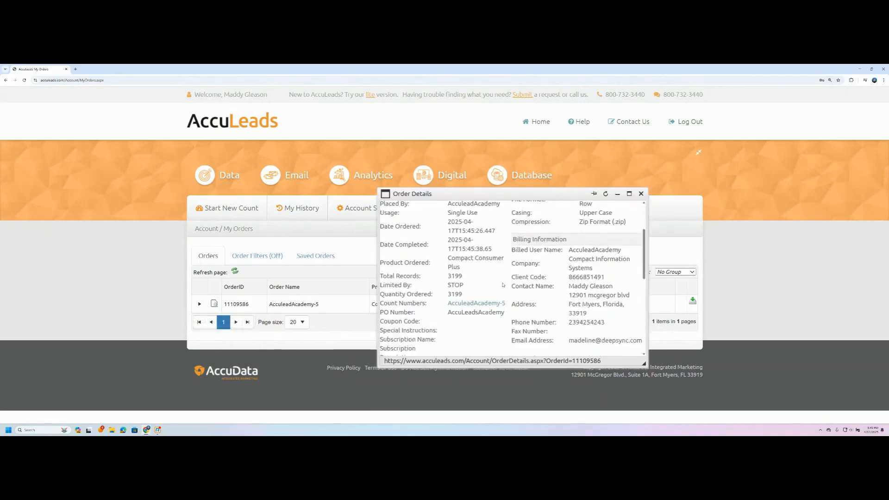
{"action": "scroll", "coordinate": [503, 284], "scroll_direction": "down", "scroll_amount": 2}
{"action": "scroll", "coordinate": [503, 285], "scroll_direction": "up", "scroll_amount": 10}
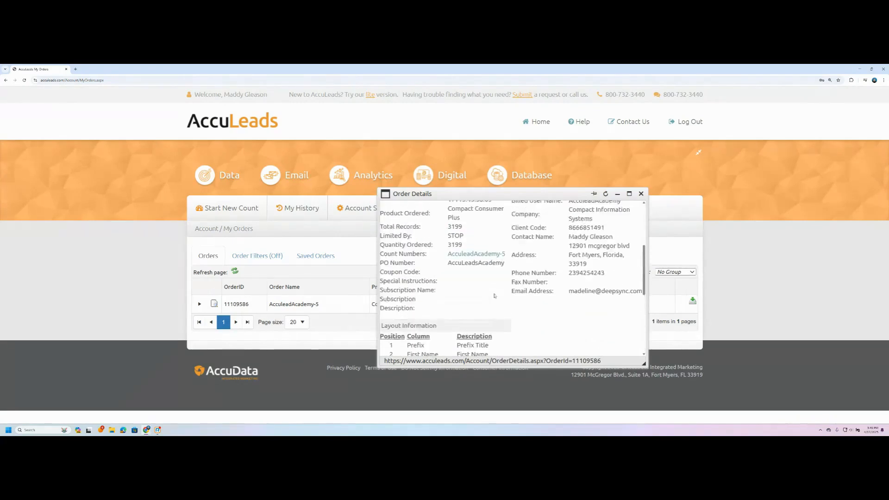
{"action": "left_click", "coordinate": [641, 194]}
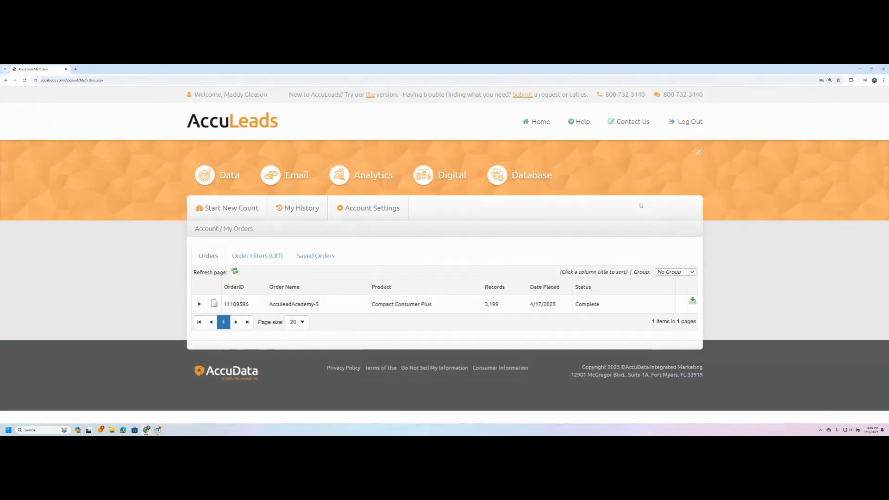
Step: Download the AcculeadAcademy-5 order's zip file and open the Compact Consumer Plus Data Dictionary from the archive
{"action": "left_click", "coordinate": [692, 303]}
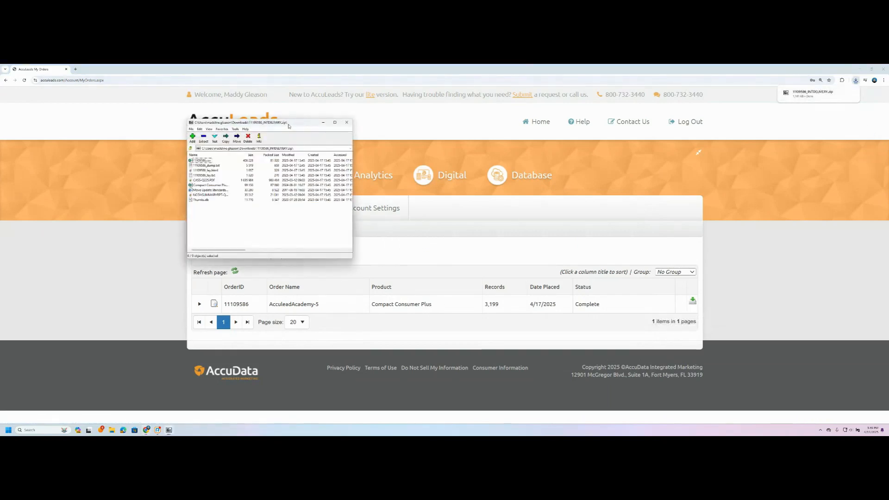
{"action": "left_click_drag", "start_coordinate": [296, 126], "coordinate": [464, 193]}
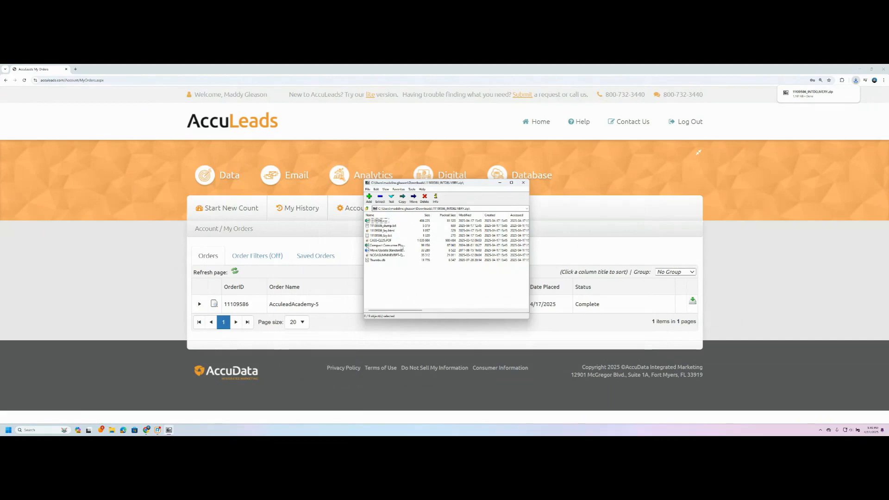
{"action": "double_click", "coordinate": [402, 246]}
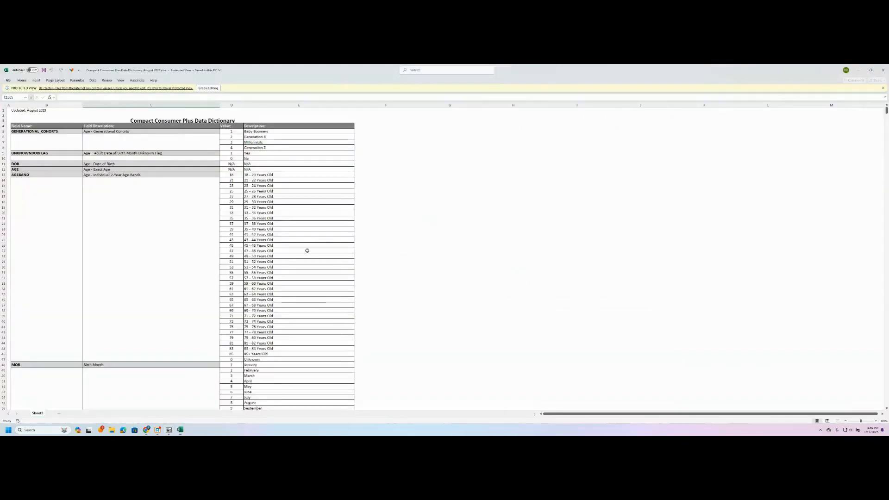
Step: Examine the AGEBAND and MOB field names and their descriptions in the data dictionary
{"action": "left_click", "coordinate": [42, 175]}
{"action": "left_click", "coordinate": [105, 175]}
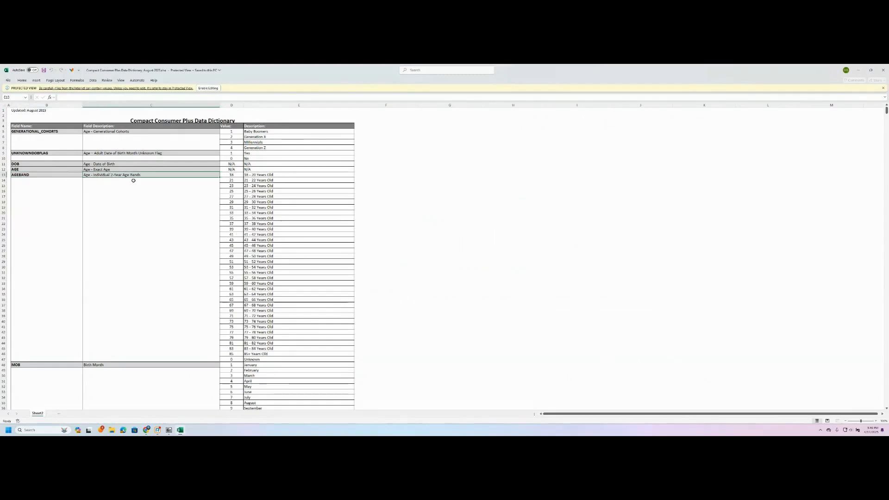
{"action": "scroll", "coordinate": [139, 239], "scroll_direction": "down", "scroll_amount": 7}
{"action": "left_click", "coordinate": [97, 256]}
{"action": "left_click", "coordinate": [51, 256]}
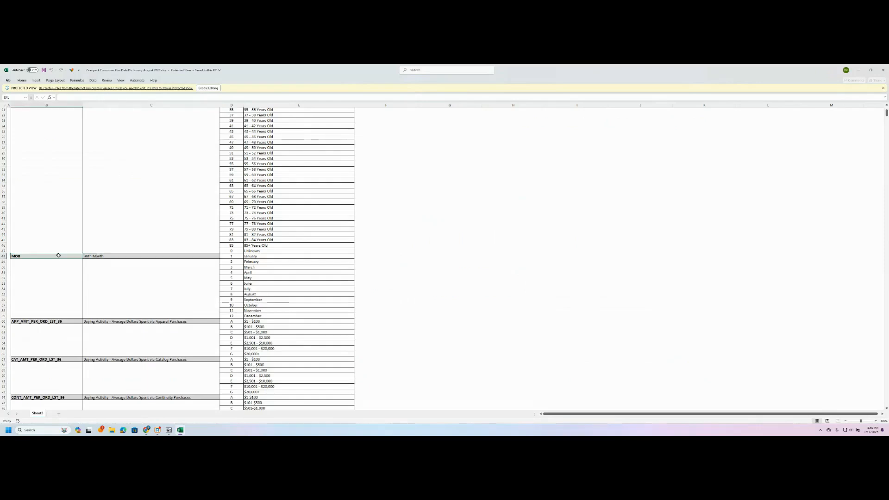
{"action": "scroll", "coordinate": [161, 258], "scroll_direction": "down", "scroll_amount": 3}
{"action": "scroll", "coordinate": [161, 258], "scroll_direction": "up", "scroll_amount": 1}
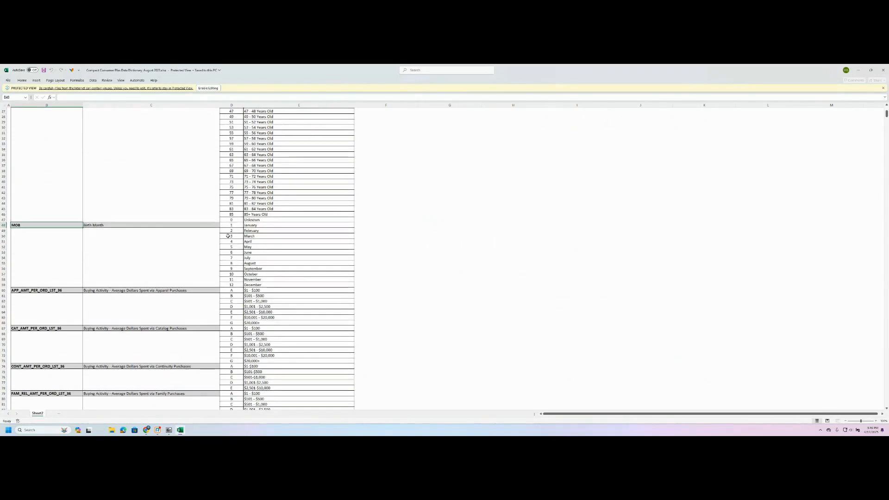
Step: Examine the month value codes 1 to 12 listed for the MOB (Birth Month) field
{"action": "left_click", "coordinate": [232, 225]}
{"action": "left_click_drag", "start_coordinate": [231, 226], "coordinate": [231, 285]}
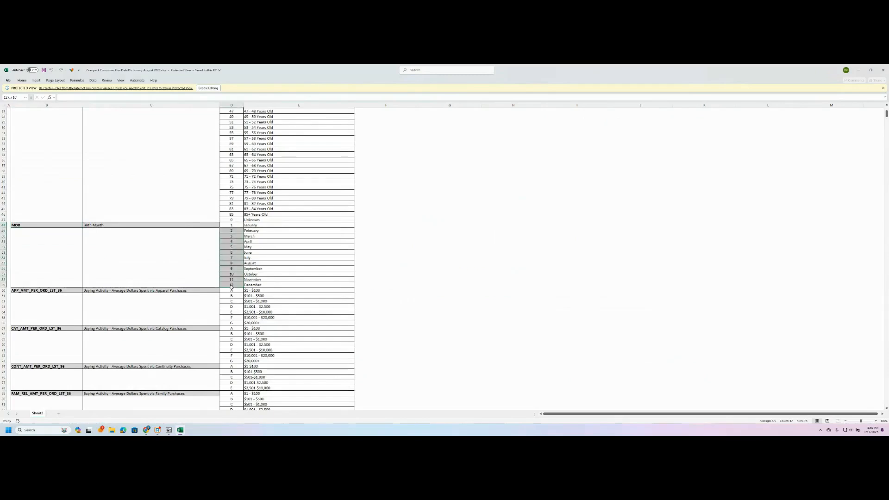
{"action": "left_click", "coordinate": [185, 246]}
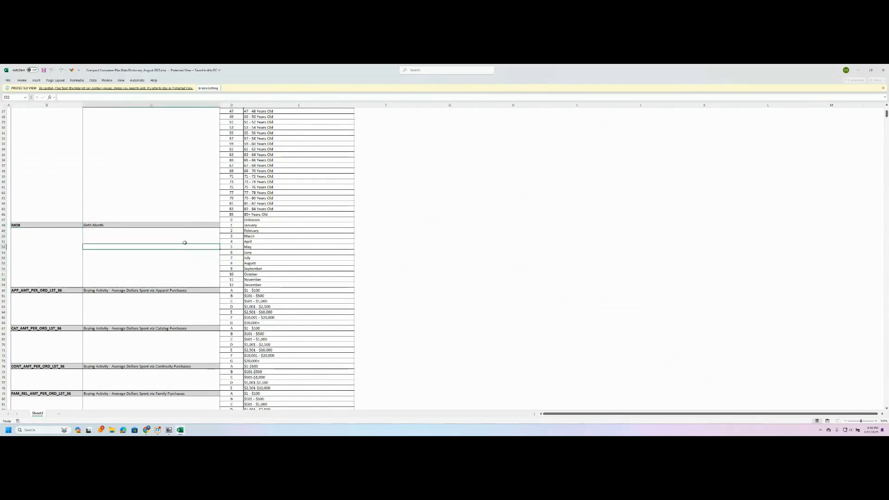
{"action": "left_click", "coordinate": [89, 224]}
{"action": "left_click", "coordinate": [43, 225]}
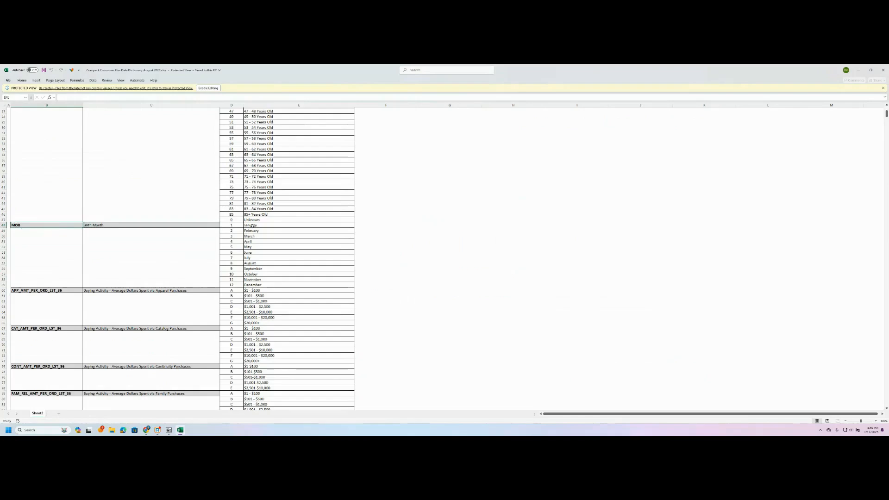
{"action": "left_click", "coordinate": [232, 225]}
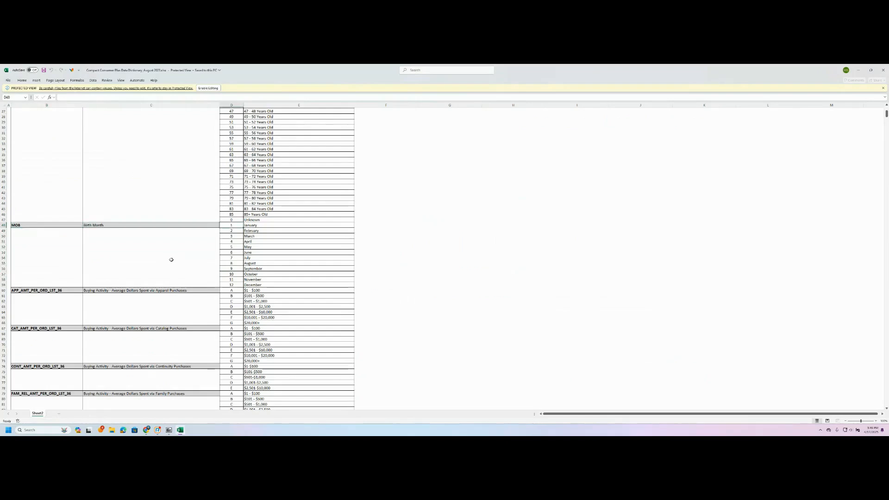
Step: Look through the buying activity fields in the data dictionary, return to its beginning, and close the workbook
{"action": "scroll", "coordinate": [174, 259], "scroll_direction": "down", "scroll_amount": 10}
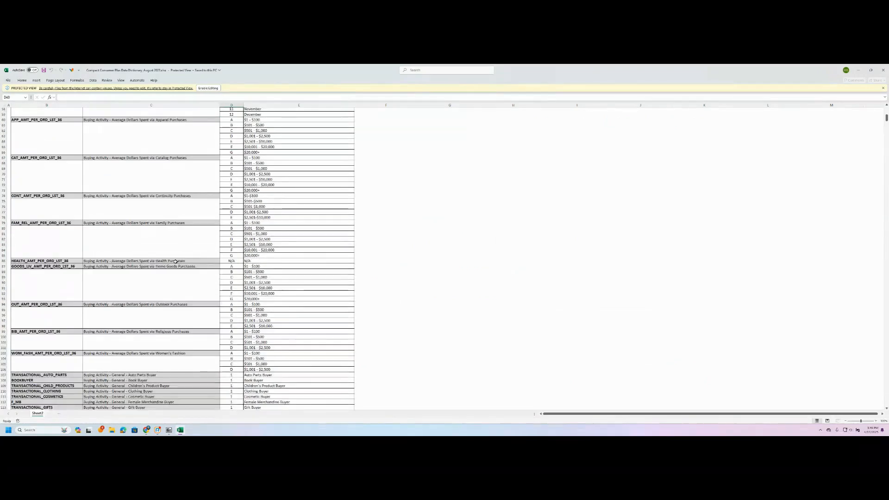
{"action": "scroll", "coordinate": [175, 261], "scroll_direction": "down", "scroll_amount": 20}
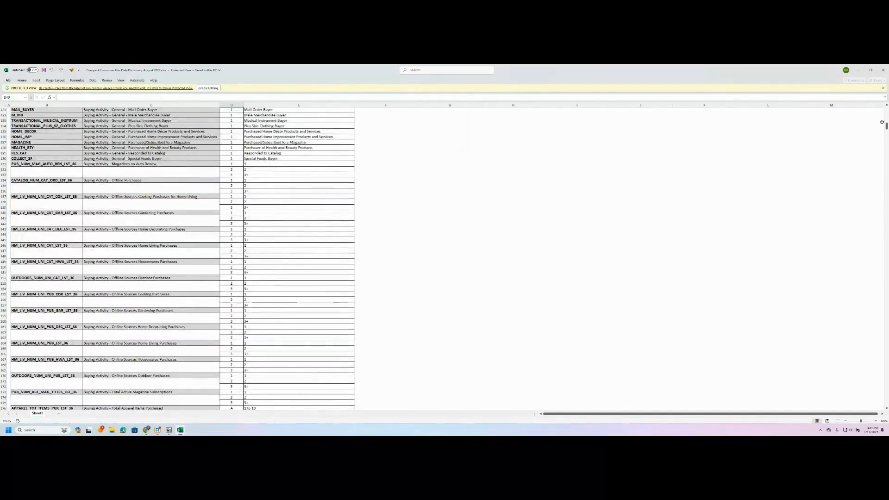
{"action": "left_click_drag", "start_coordinate": [886, 127], "coordinate": [884, 107]}
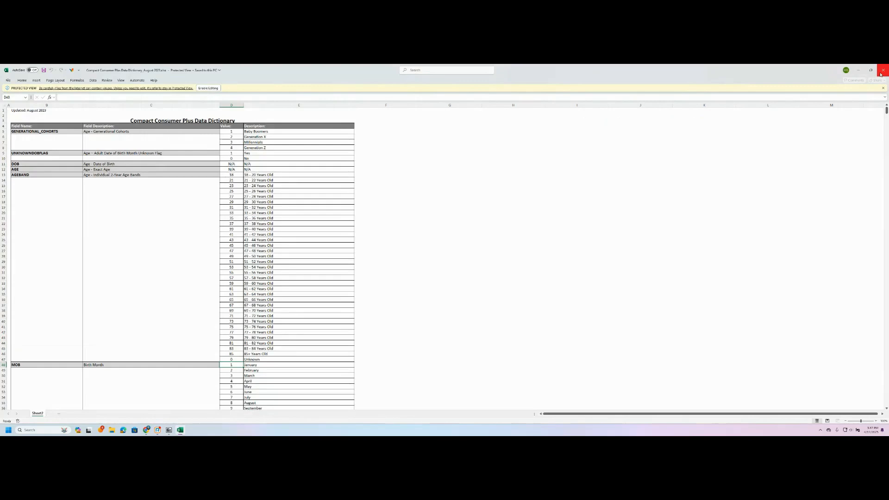
{"action": "left_click", "coordinate": [882, 70]}
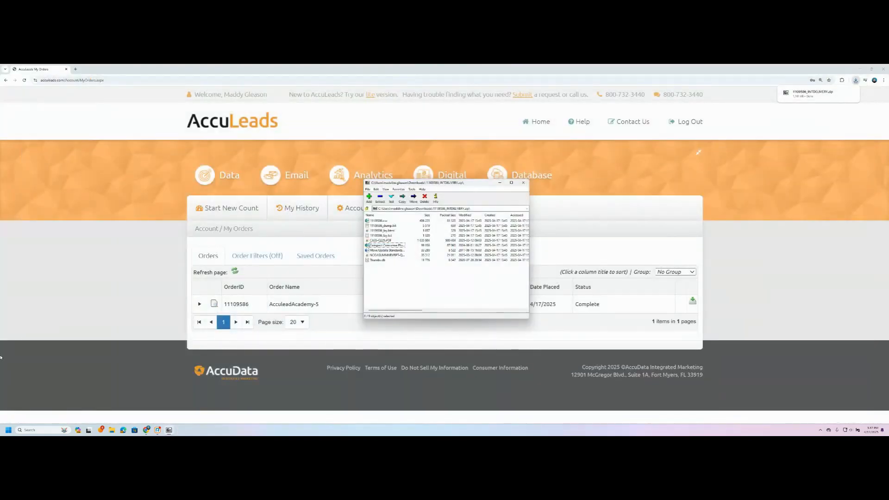
Step: Close the archive window and reopen the downloaded order zip file from the browser's downloads
{"action": "left_click", "coordinate": [522, 184]}
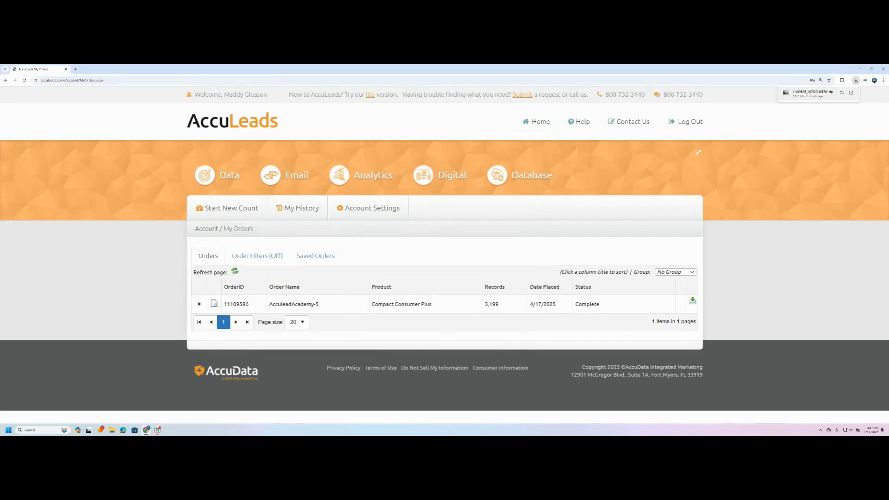
{"action": "left_click", "coordinate": [812, 93]}
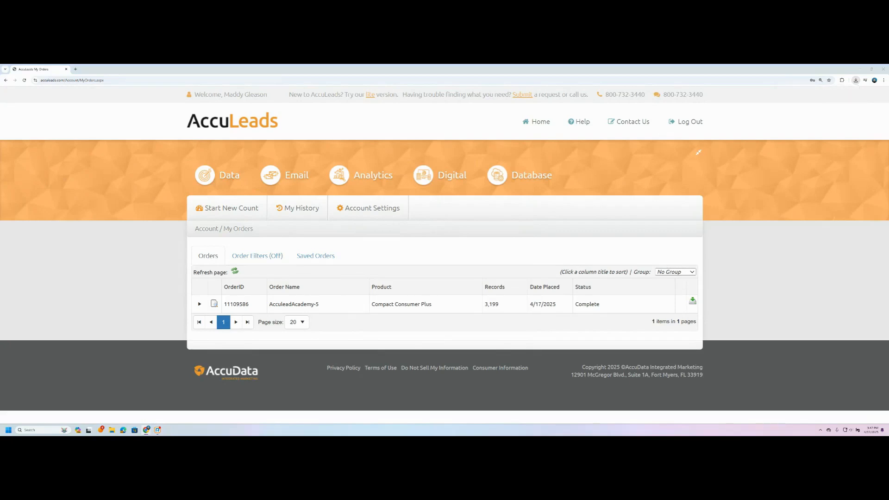